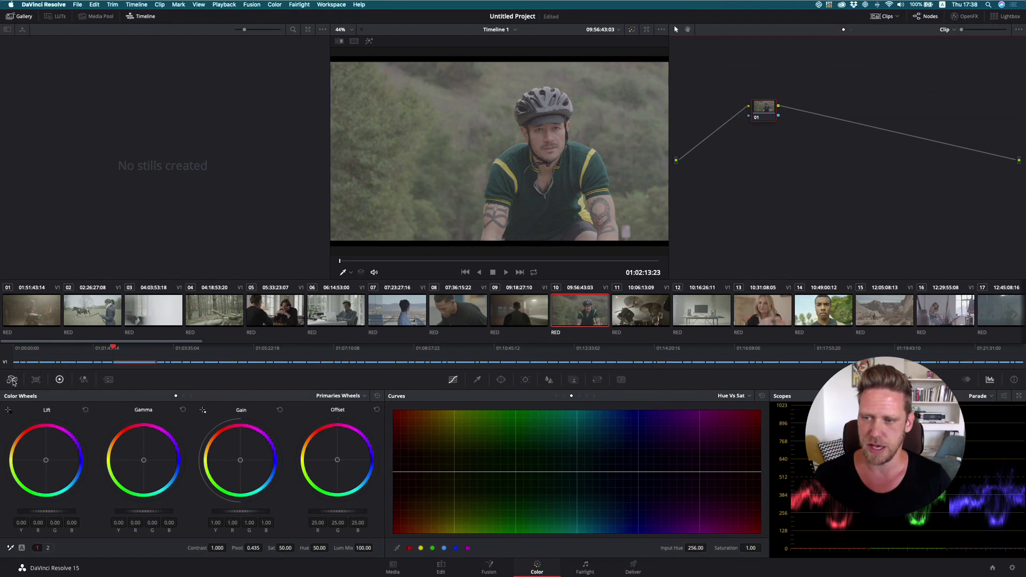
# Set the cyclist clip's camera raw decoding to Clip and its color science to IPP2
pyautogui.click(12, 379)
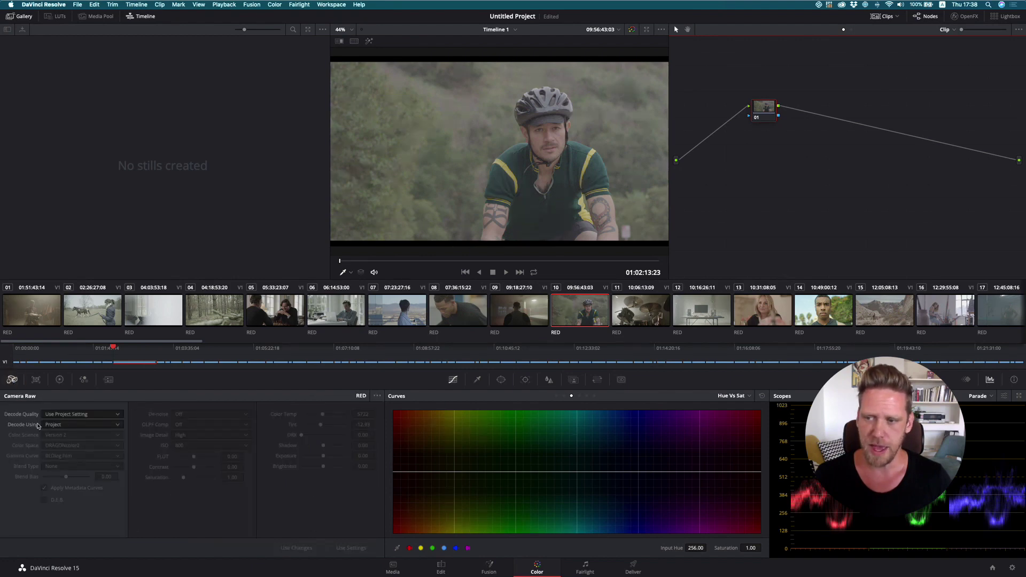
pyautogui.click(53, 426)
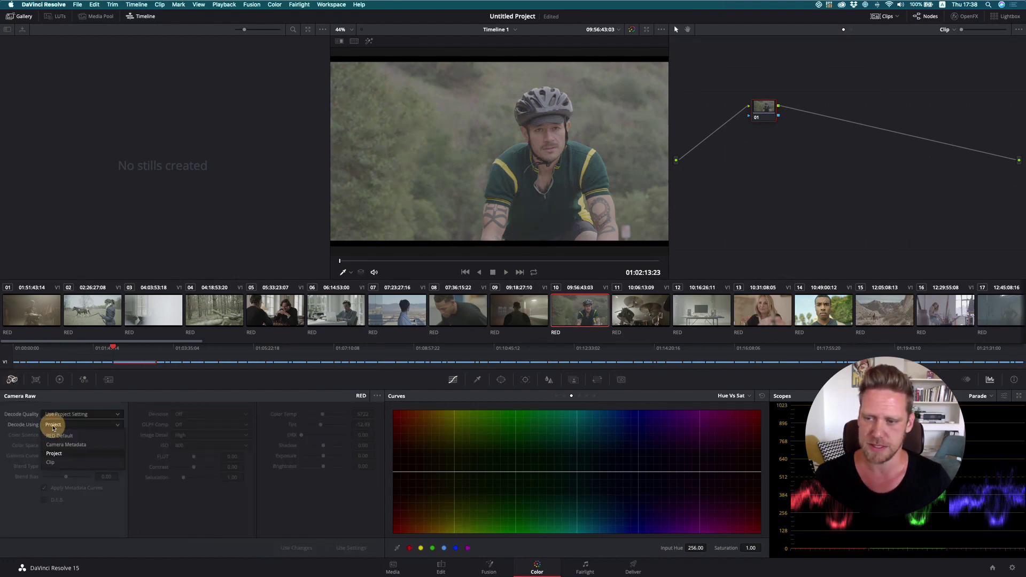
pyautogui.click(51, 462)
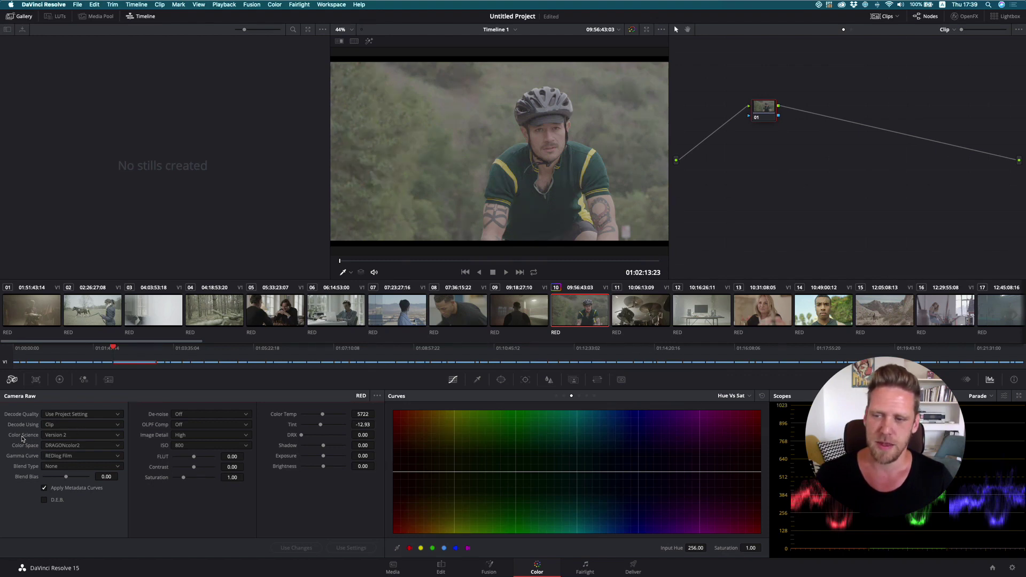
pyautogui.click(76, 436)
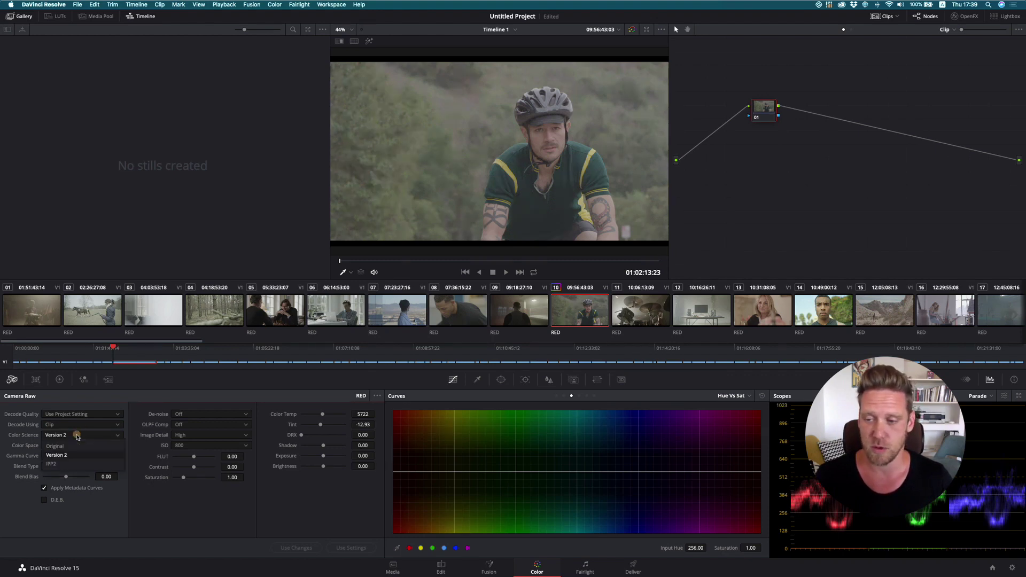
pyautogui.click(52, 464)
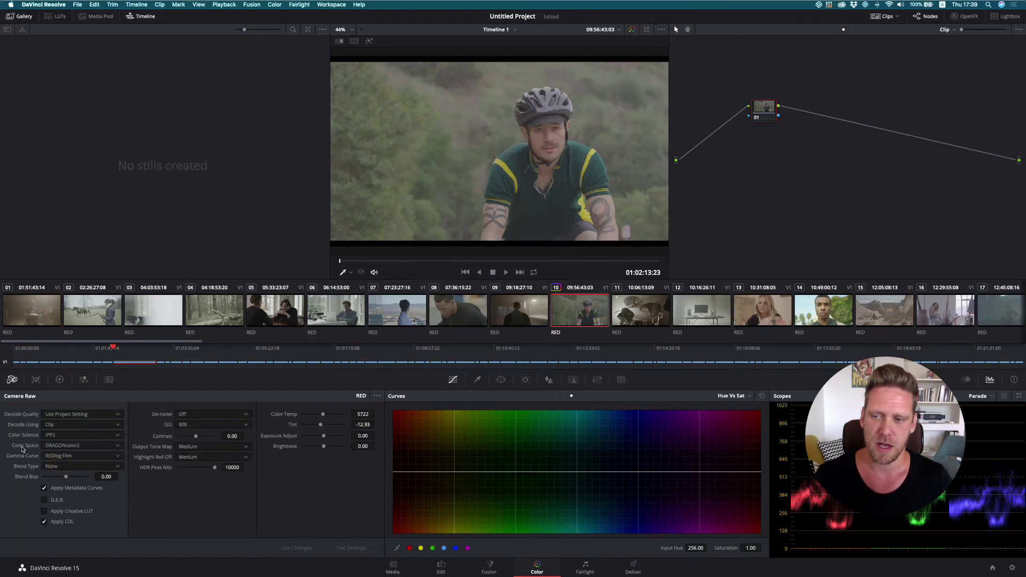
# Set the clip's raw color space to REDWideGamutRGB and its gamma curve to Log3G10
pyautogui.click(54, 445)
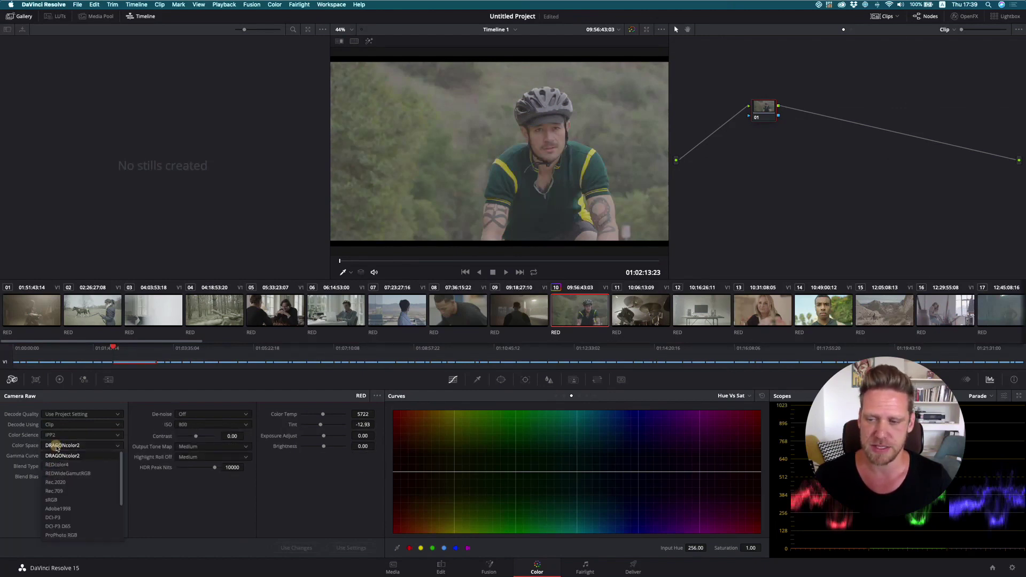
pyautogui.click(80, 474)
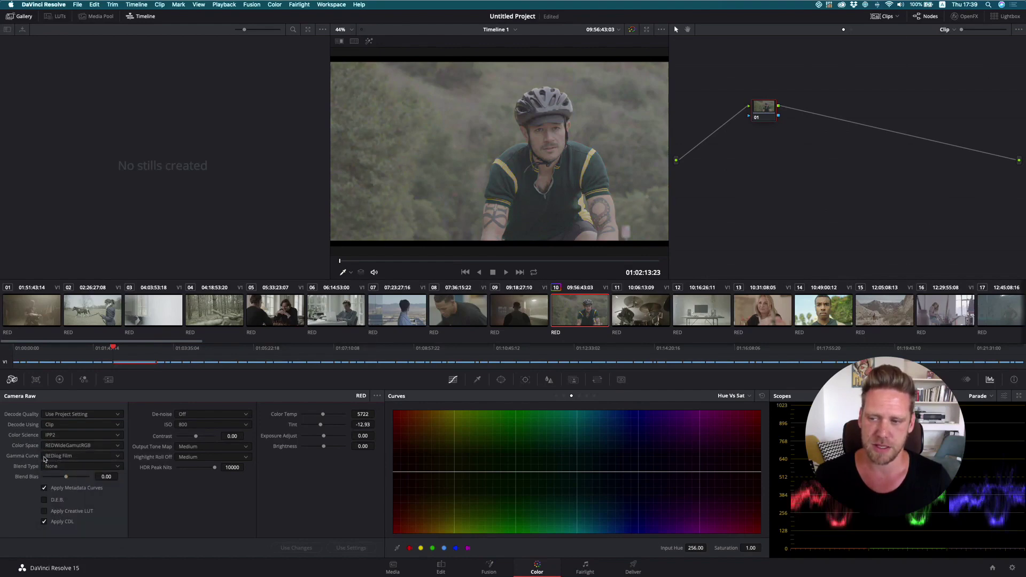
pyautogui.click(71, 458)
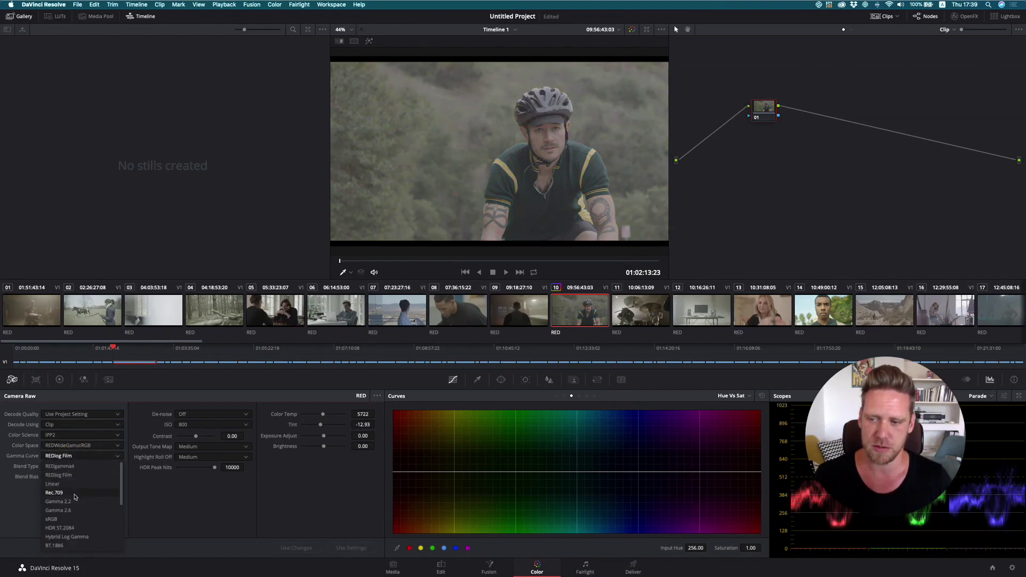
pyautogui.scroll(-3, 74, 502)
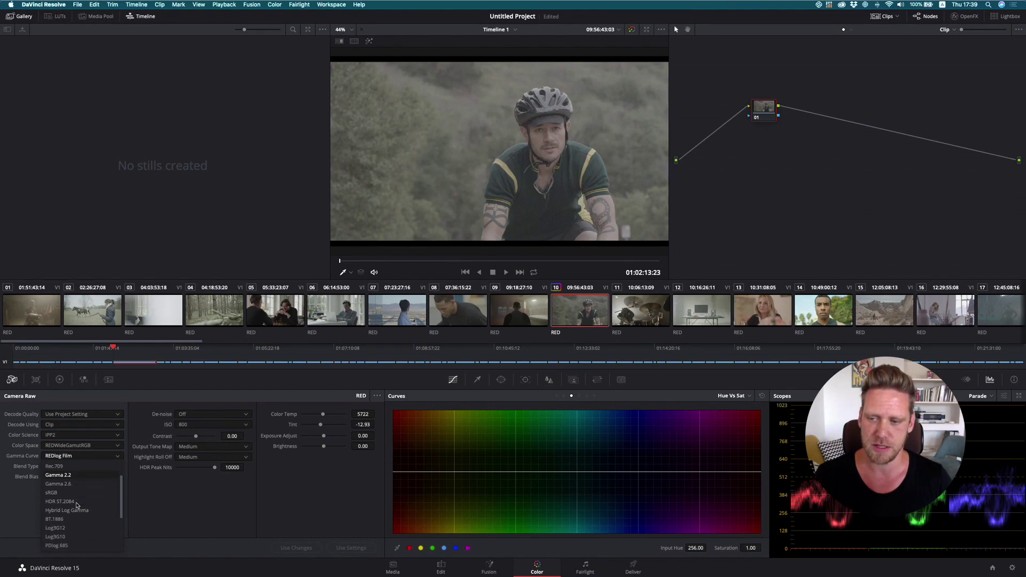
pyautogui.click(68, 538)
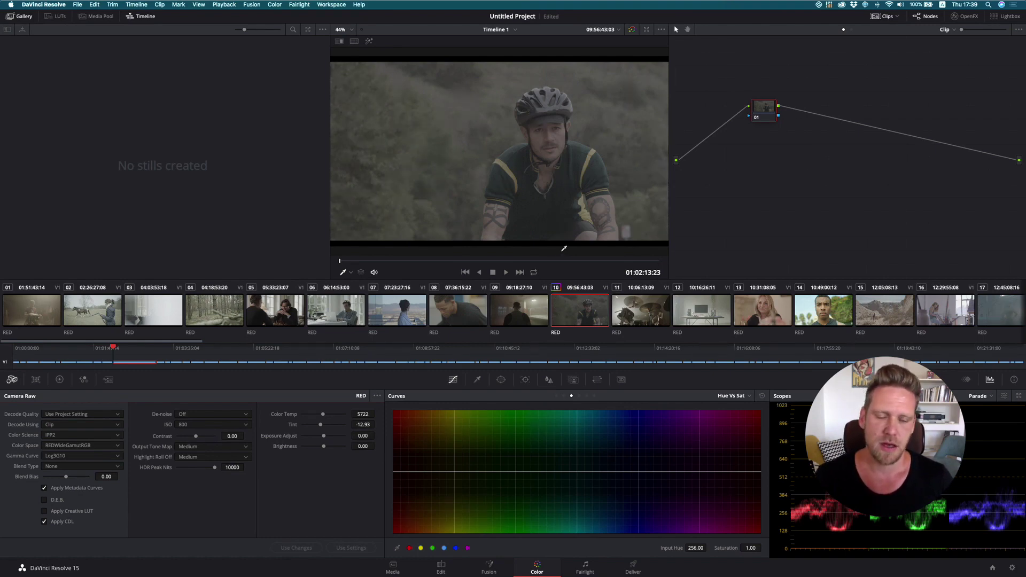
pyautogui.keyDown('shift'); pyautogui.click(826, 311); pyautogui.keyUp('shift')
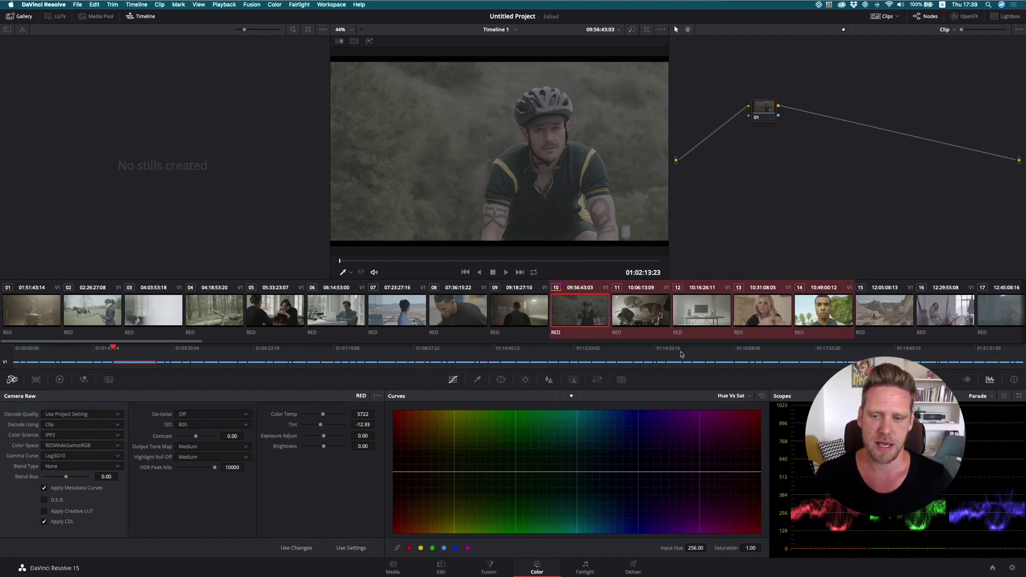
pyautogui.click(358, 549)
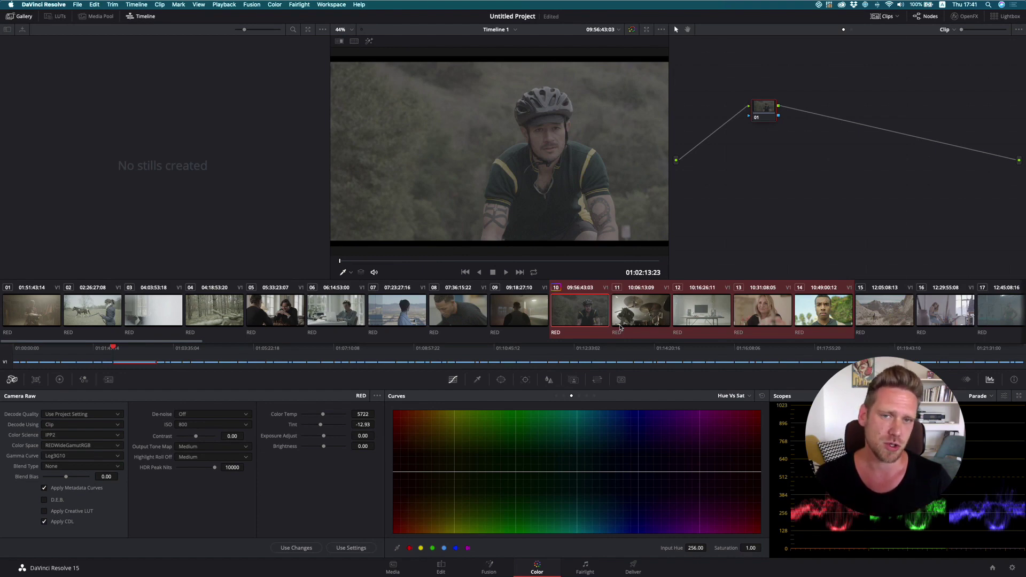
pyautogui.click(584, 313)
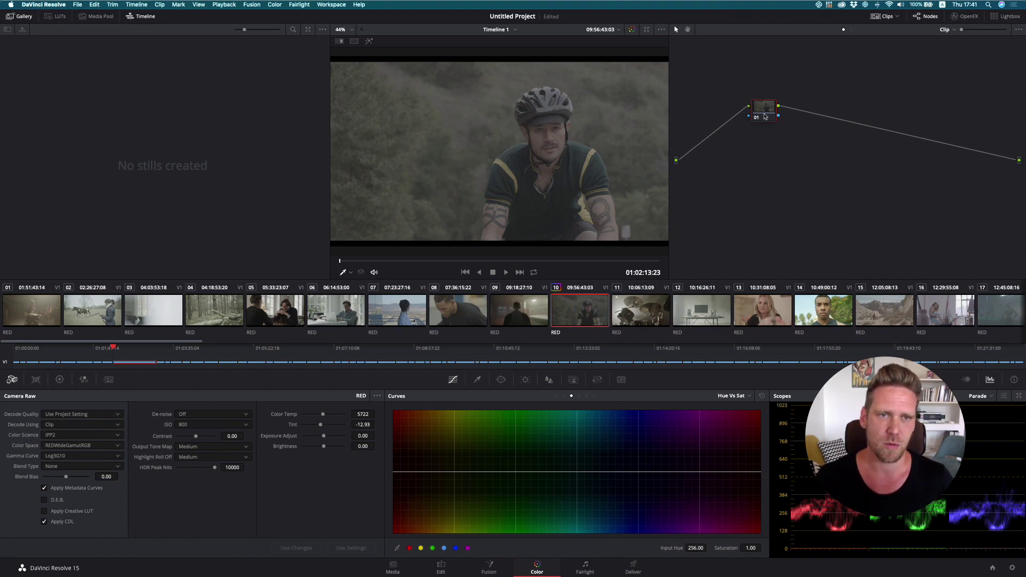
# Add a serial node after node 01 and place it close to the graph's output
pyautogui.moveTo(765, 110); pyautogui.dragTo(774, 110)
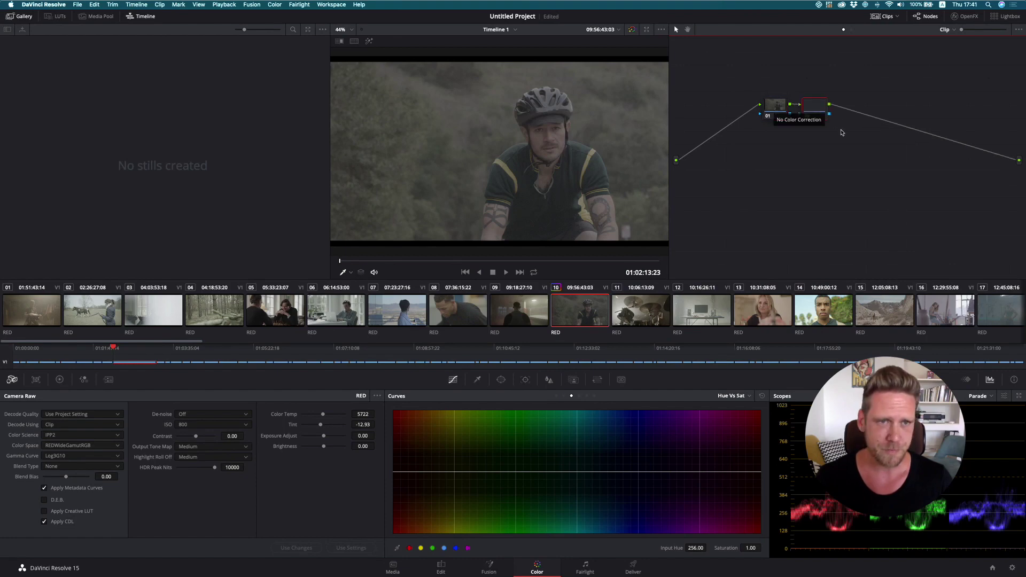
pyautogui.hotkey('alt', 's')
pyautogui.moveTo(803, 109); pyautogui.dragTo(947, 110)
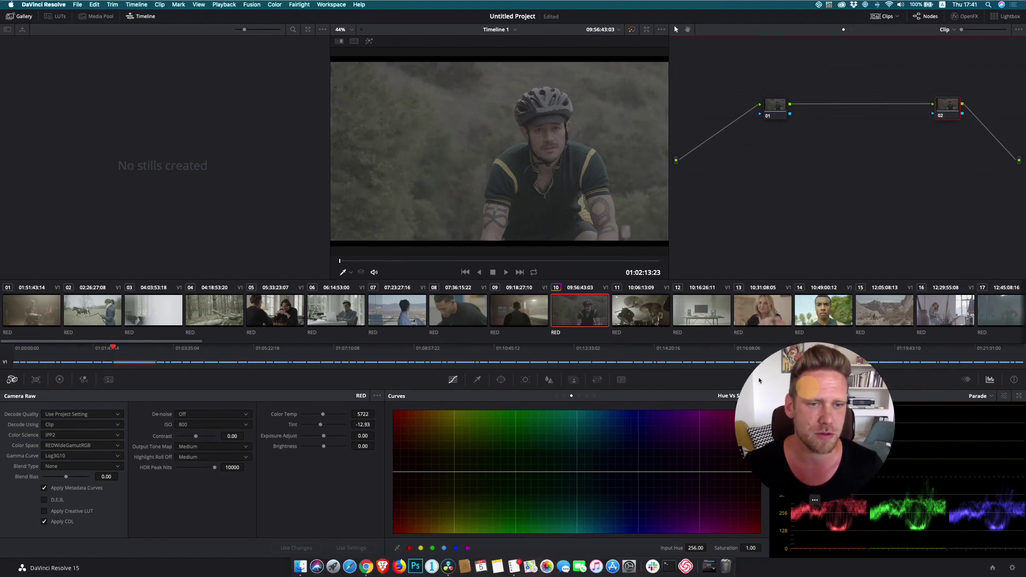
pyautogui.click(948, 108)
pyautogui.rightClick(948, 109)
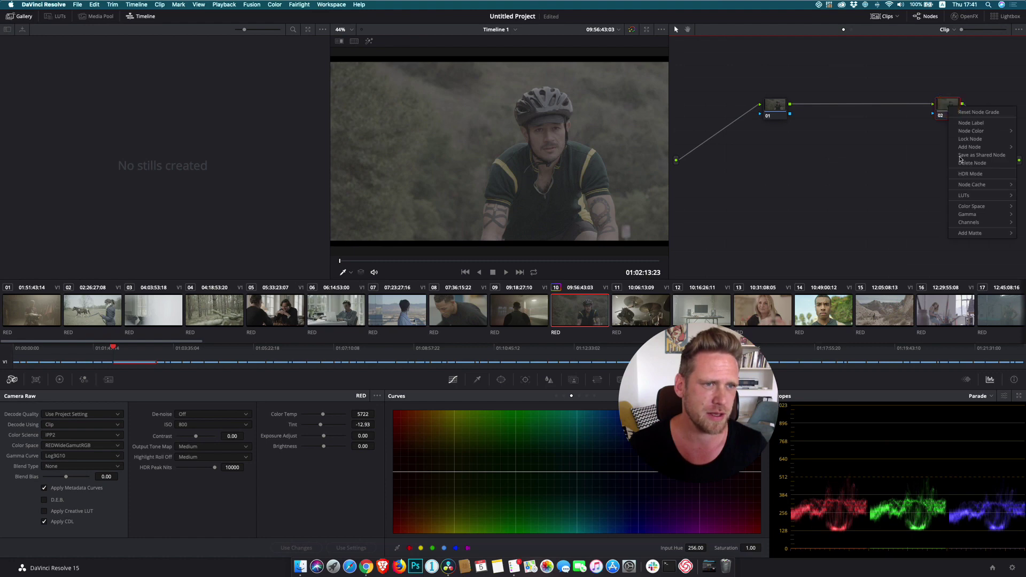
pyautogui.moveTo(968, 196)
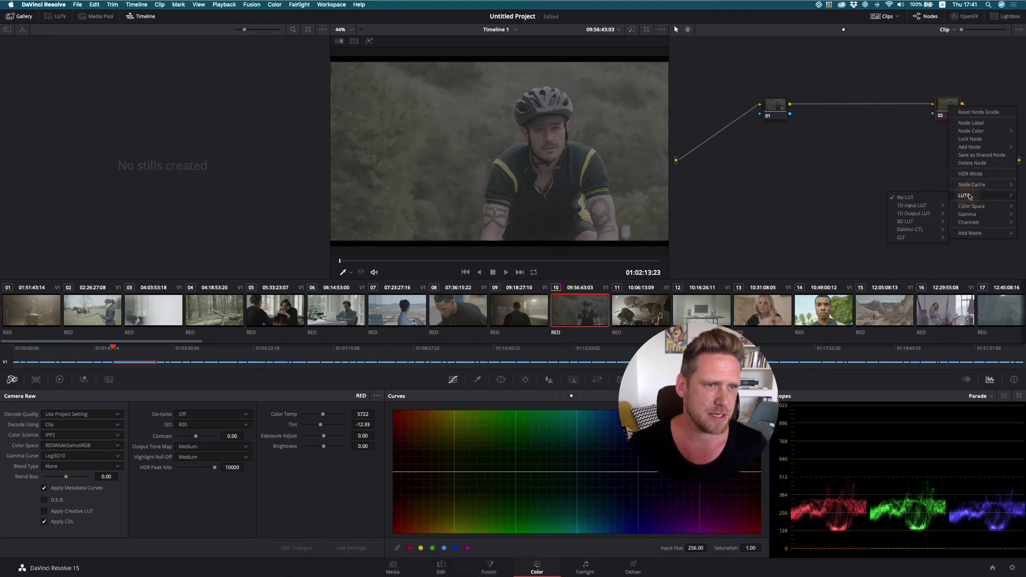
pyautogui.moveTo(908, 221)
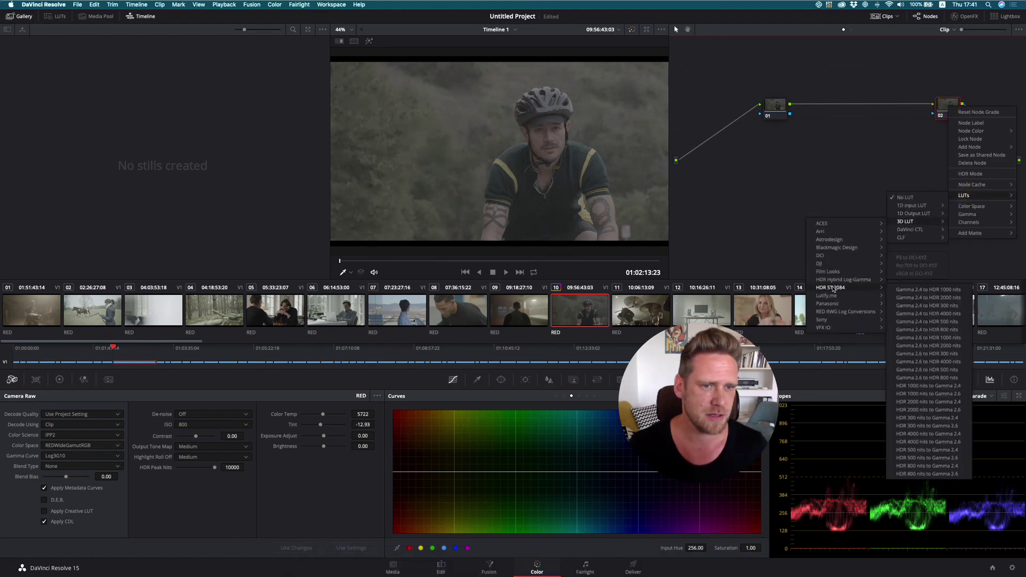
pyautogui.moveTo(860, 298)
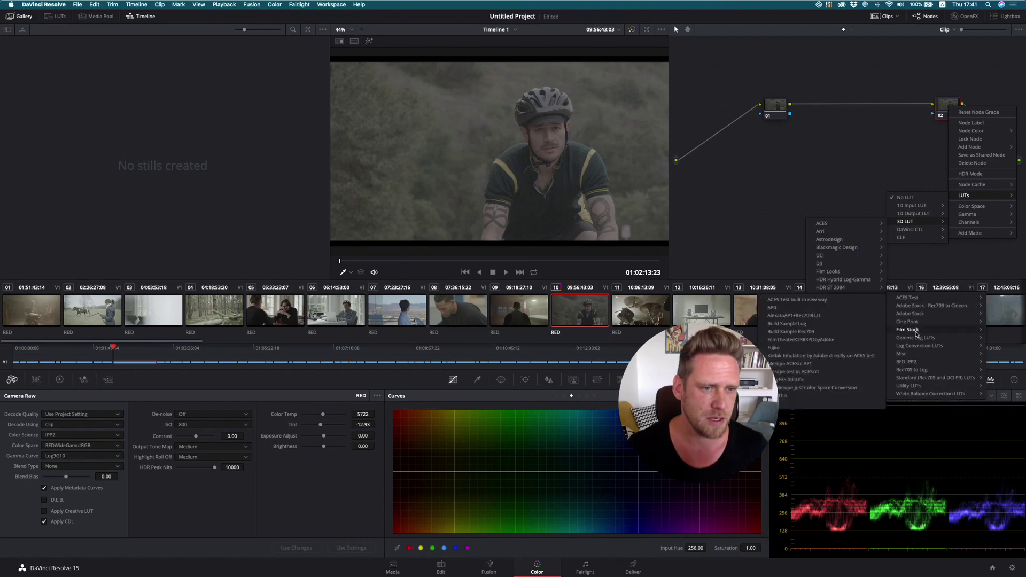
pyautogui.moveTo(915, 346)
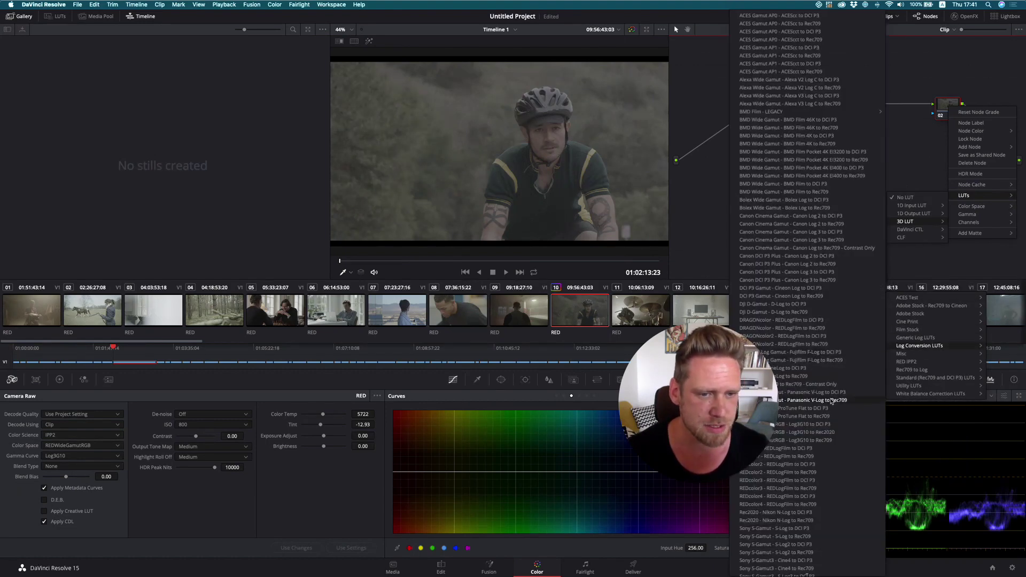
pyautogui.scroll(-2, 810, 485)
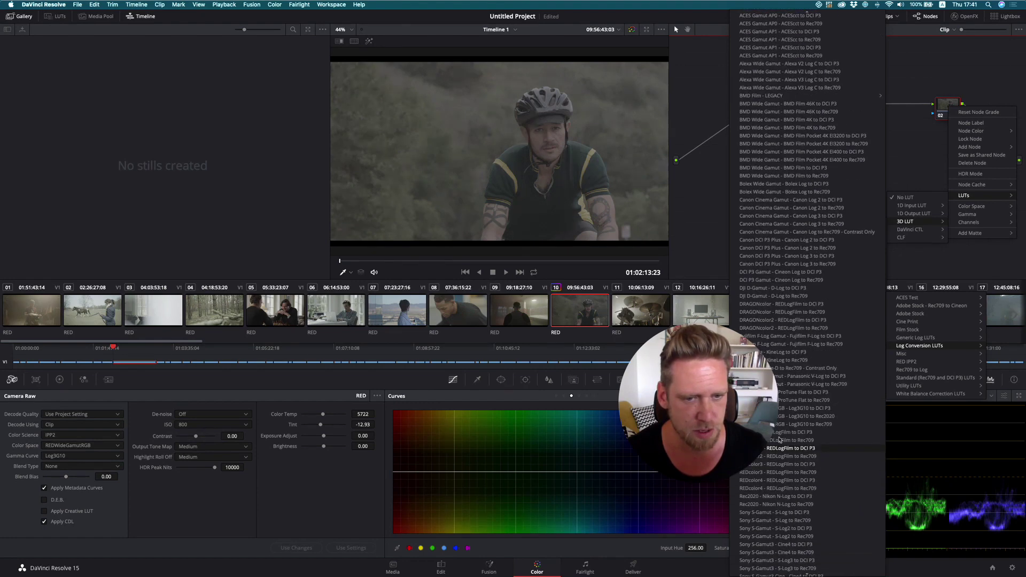
pyautogui.click(820, 220)
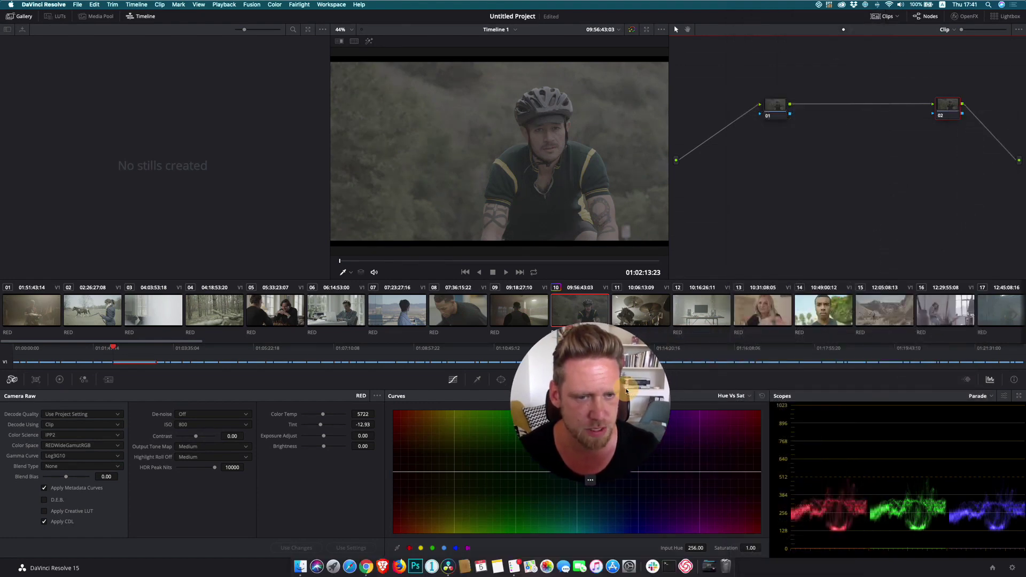
# Apply the 3D log conversion LUT "REDWideGamutRGB - Log3G10 to Rec709" to node 02
pyautogui.rightClick(947, 109)
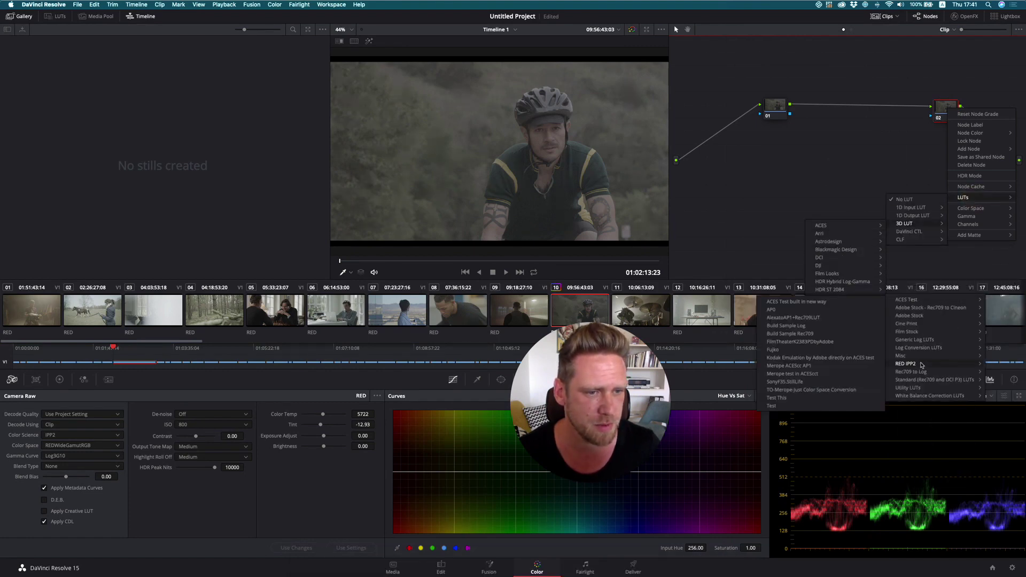
pyautogui.moveTo(922, 364)
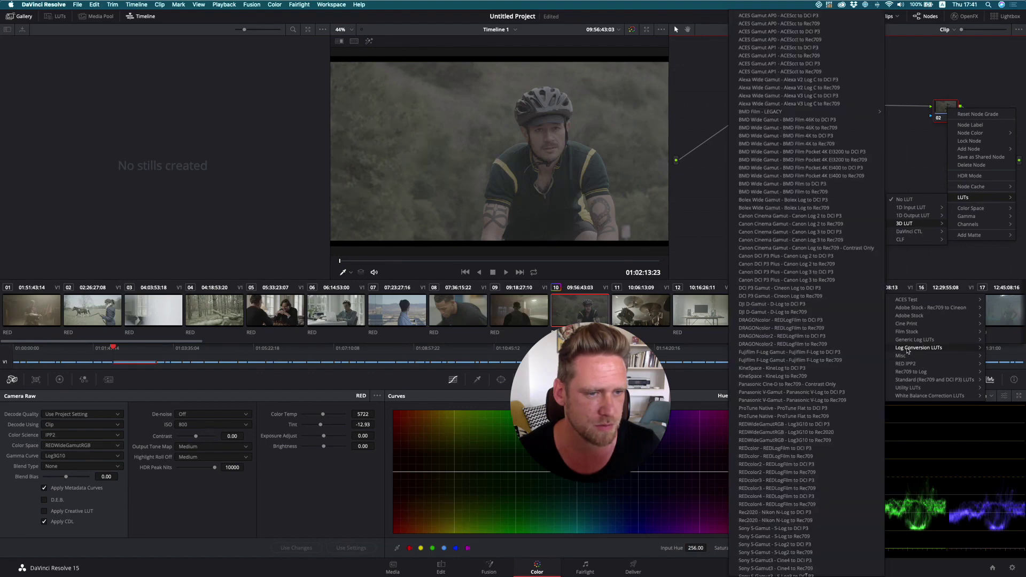
pyautogui.scroll(-3, 789, 404)
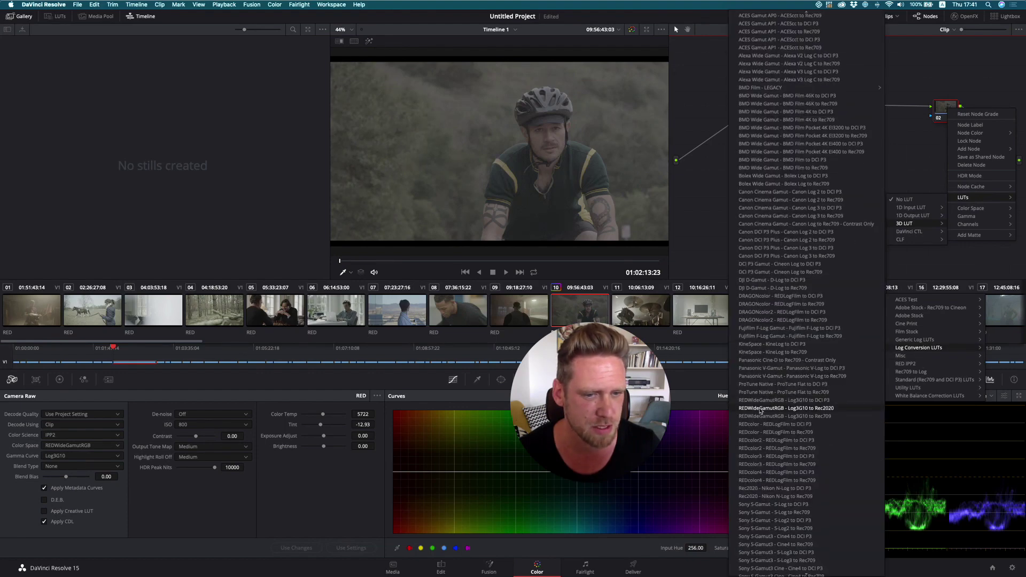
pyautogui.click(811, 416)
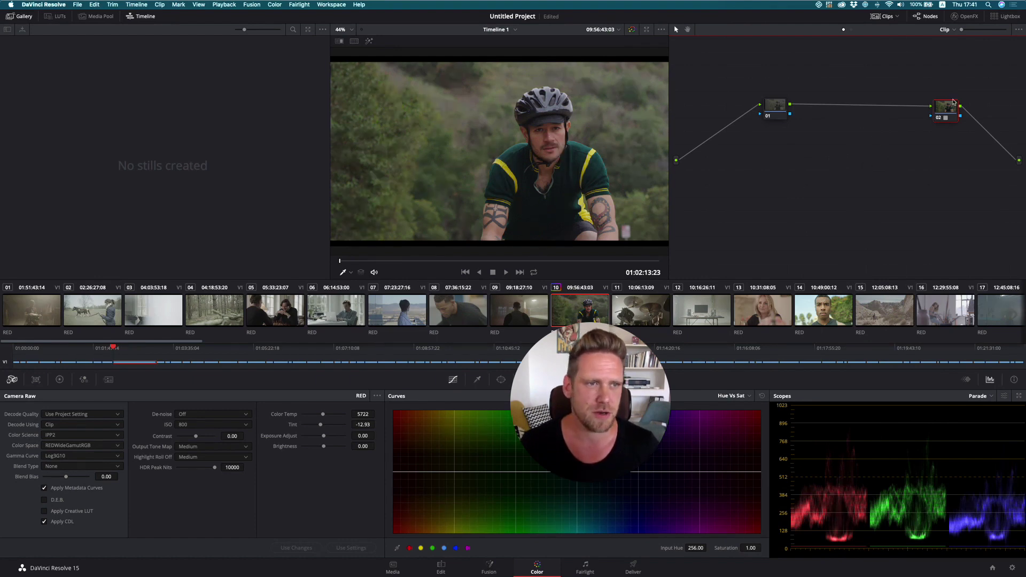
pyautogui.moveTo(945, 109); pyautogui.dragTo(946, 105)
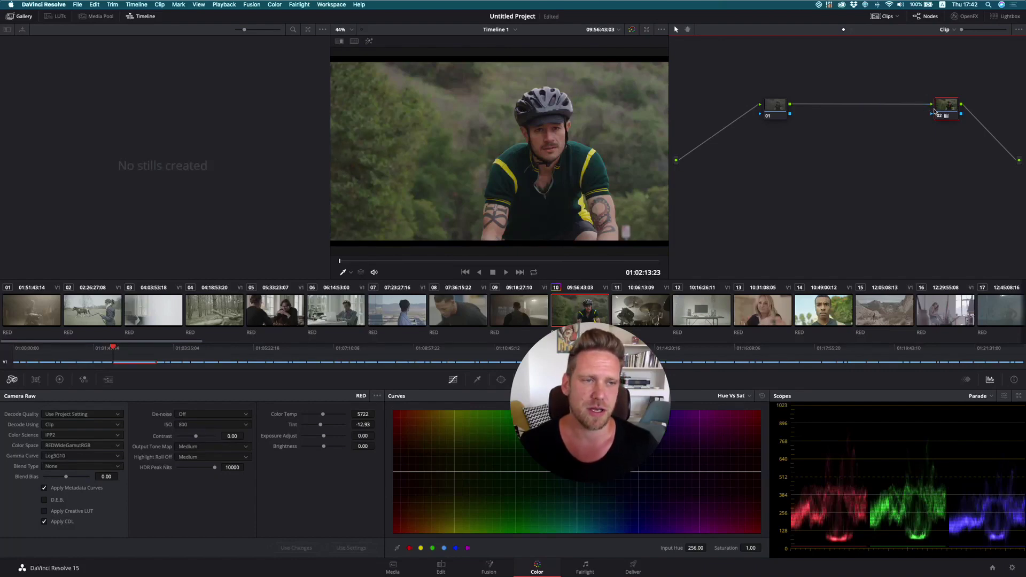
pyautogui.click(947, 109)
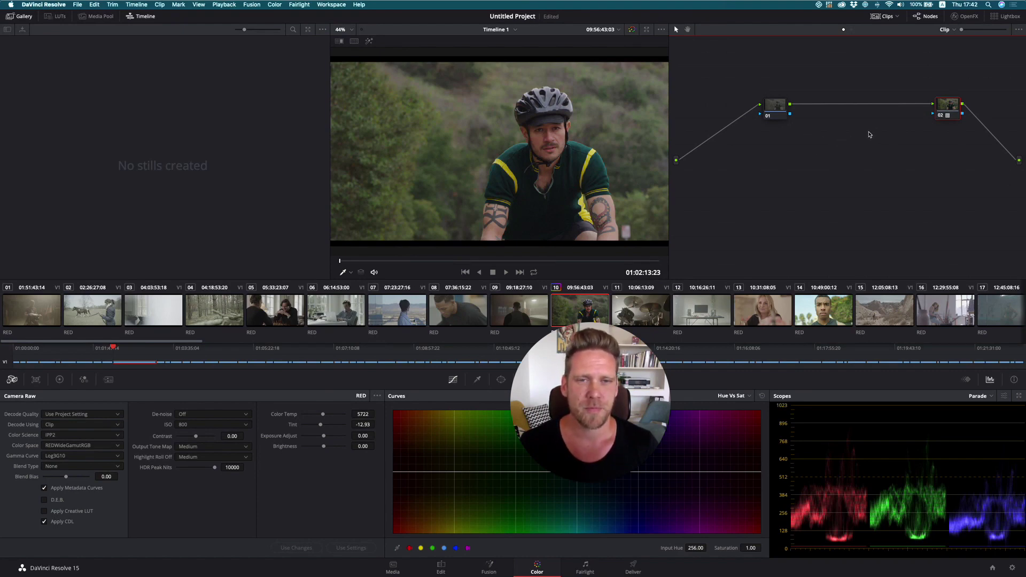
# Spread nodes 01 and 02 further apart and add two serial nodes between them
pyautogui.moveTo(634, 403); pyautogui.dragTo(911, 446)
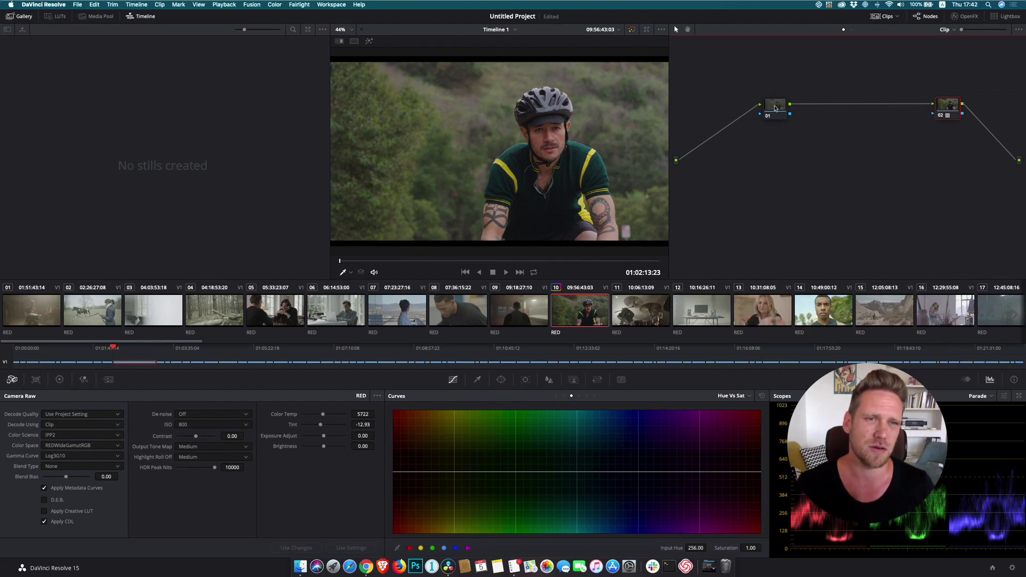
pyautogui.moveTo(776, 107); pyautogui.dragTo(752, 107)
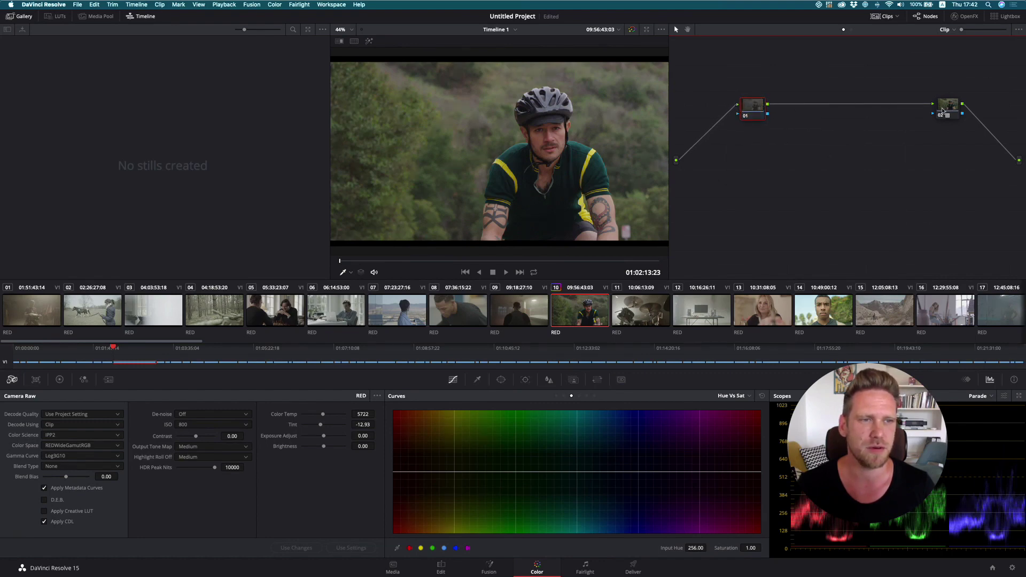
pyautogui.moveTo(942, 111); pyautogui.dragTo(952, 112)
pyautogui.click(755, 109)
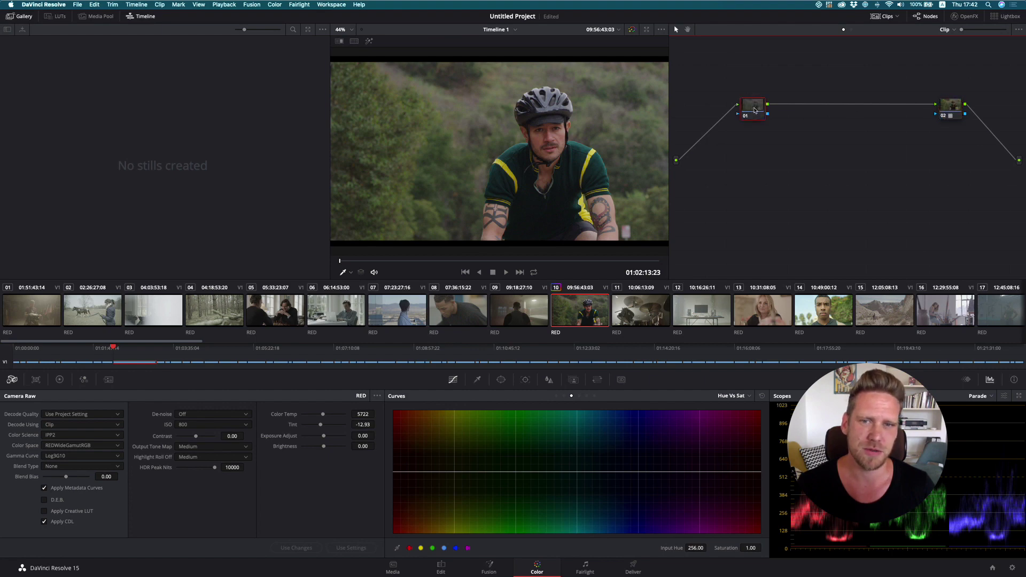
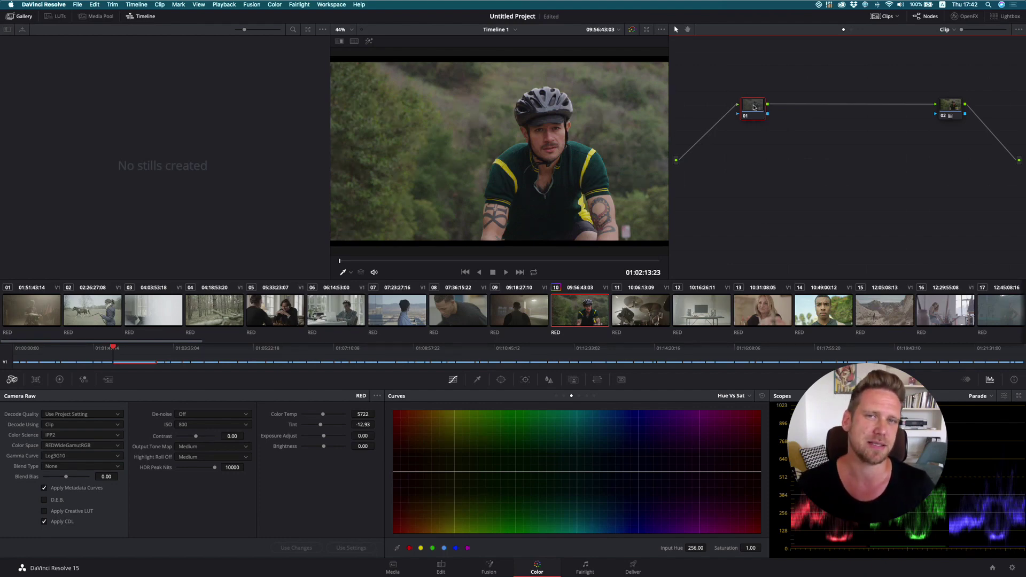
pyautogui.hotkey('alt', 's')
pyautogui.hotkey('alt', 's')
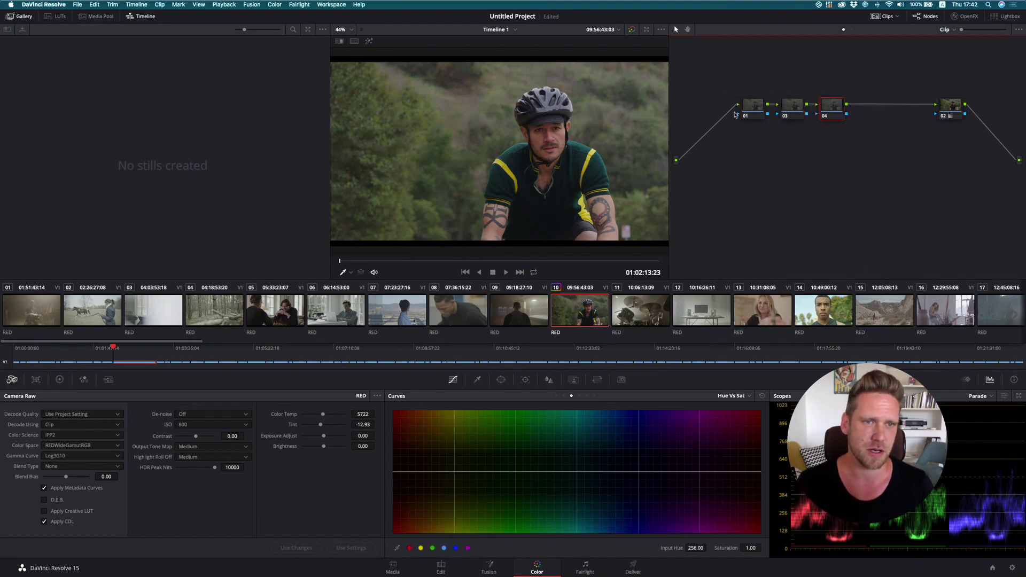
# Label node 01 "Primary"
pyautogui.click(753, 108)
pyautogui.rightClick(753, 108)
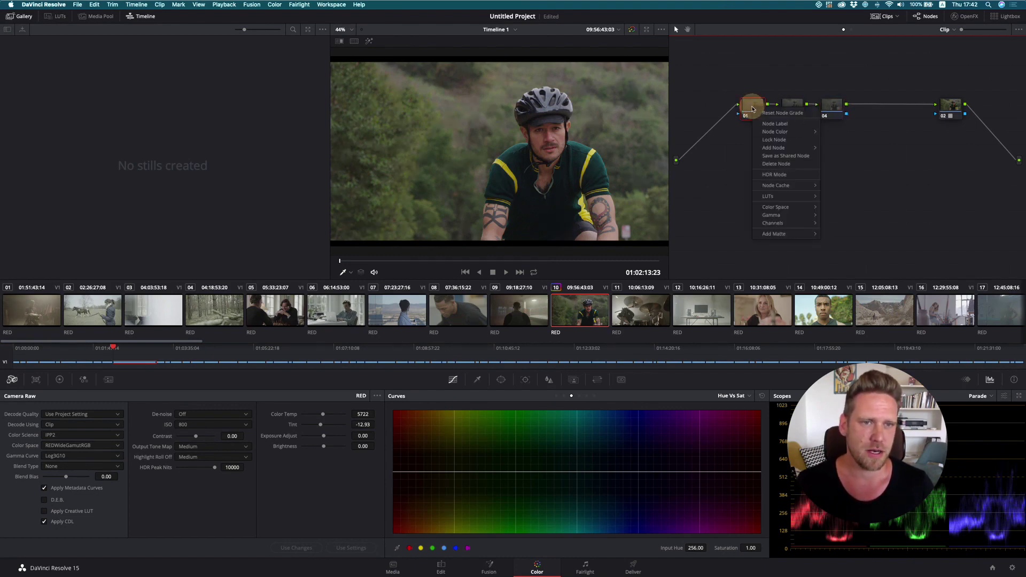
pyautogui.click(786, 124)
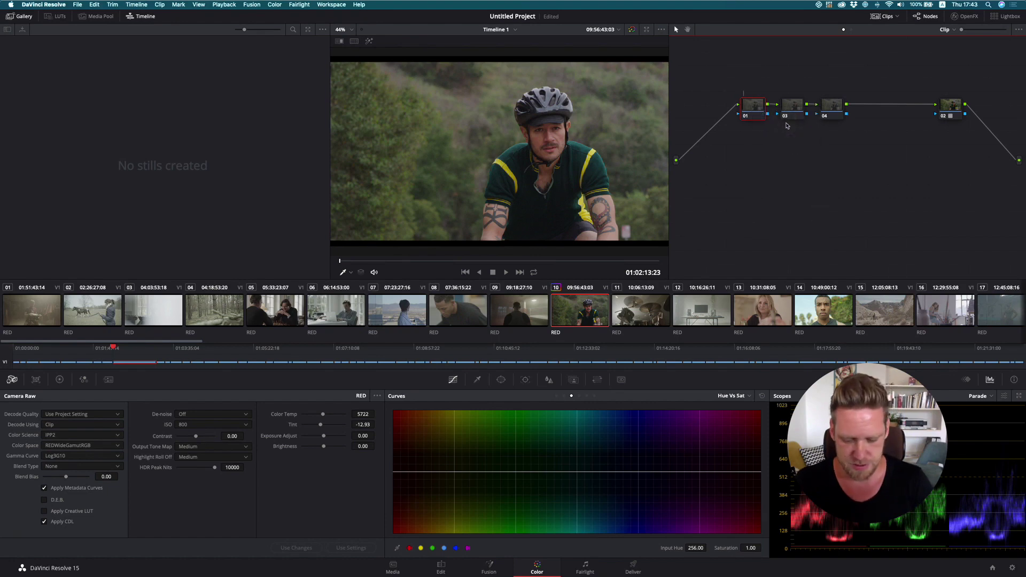
pyautogui.press('Return')
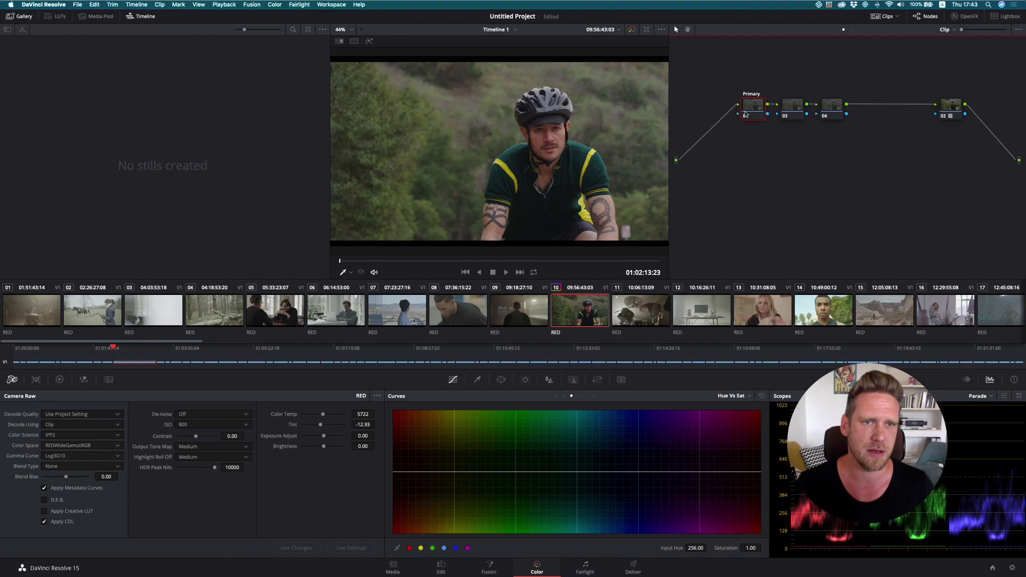
# Label node 03 "LUTs (IPP2)"
pyautogui.click(786, 109)
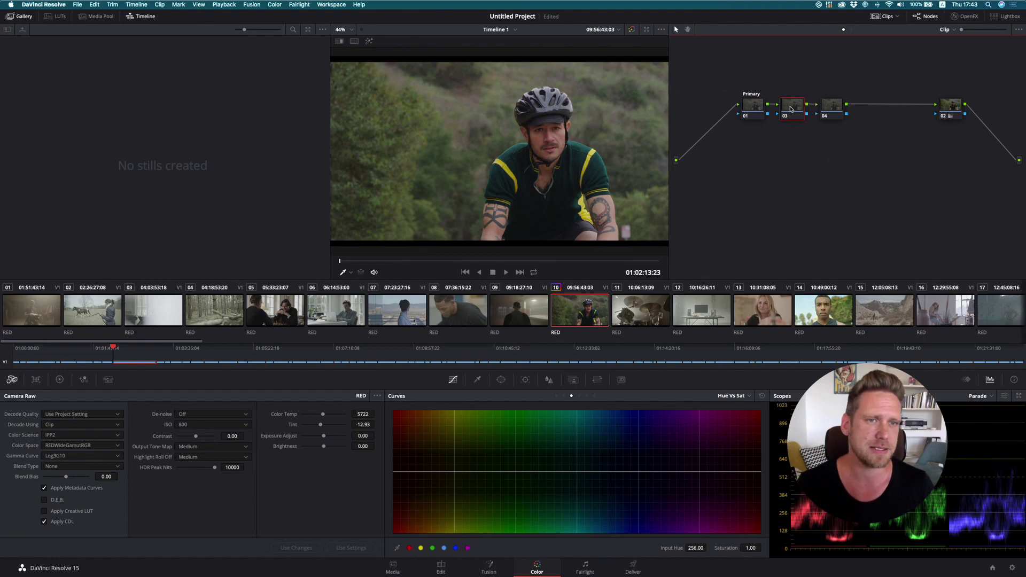
pyautogui.rightClick(791, 109)
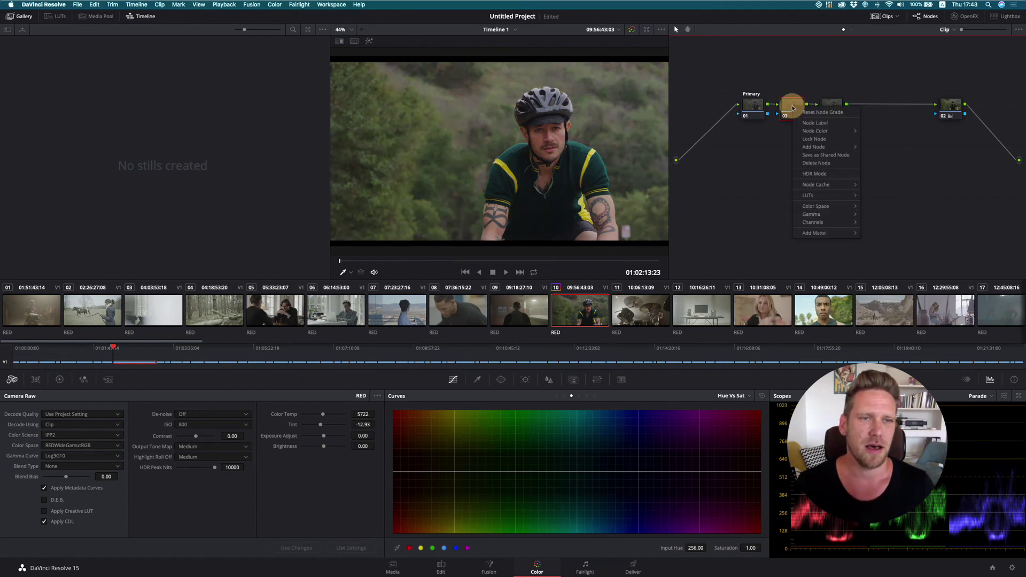
pyautogui.click(814, 147)
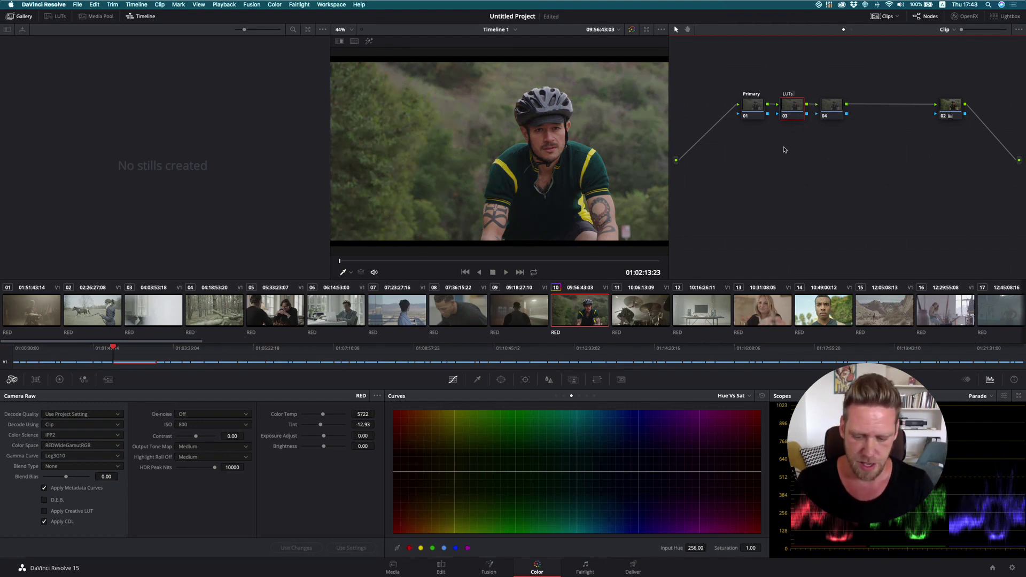
pyautogui.write('IPP2)')
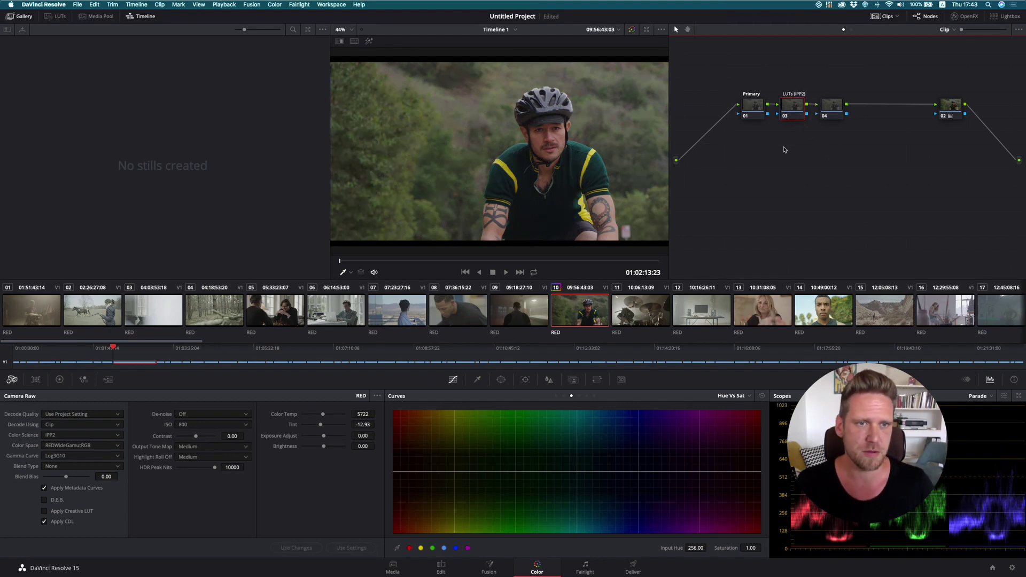
pyautogui.click(808, 149)
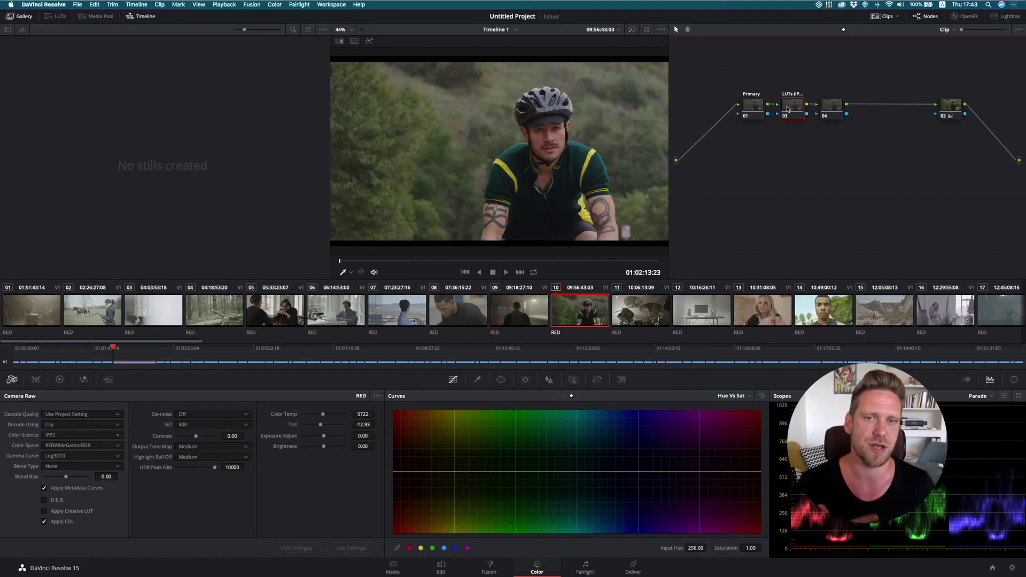
# Label node 04 "Secondary"
pyautogui.click(827, 110)
pyautogui.rightClick(833, 109)
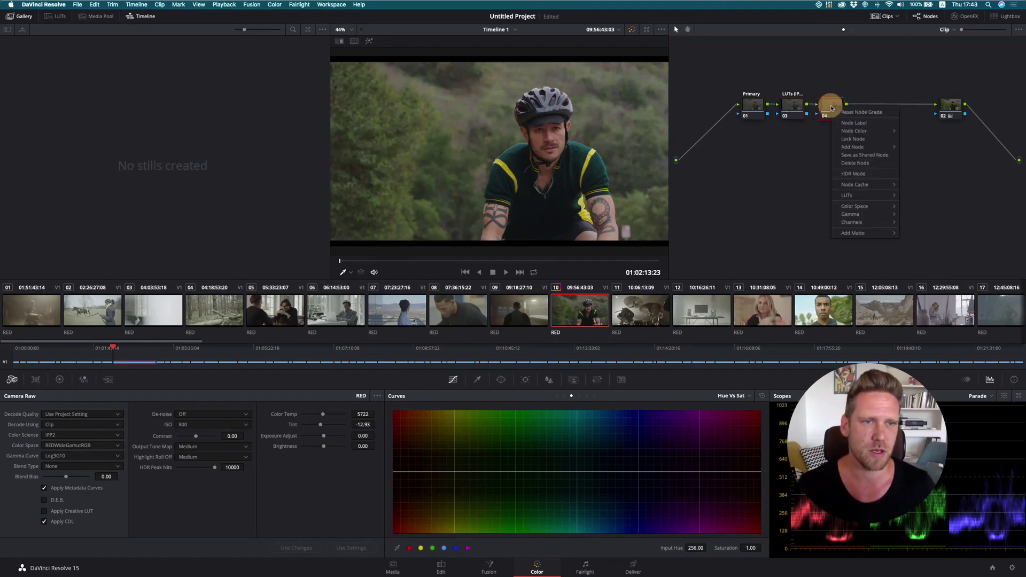
pyautogui.click(845, 123)
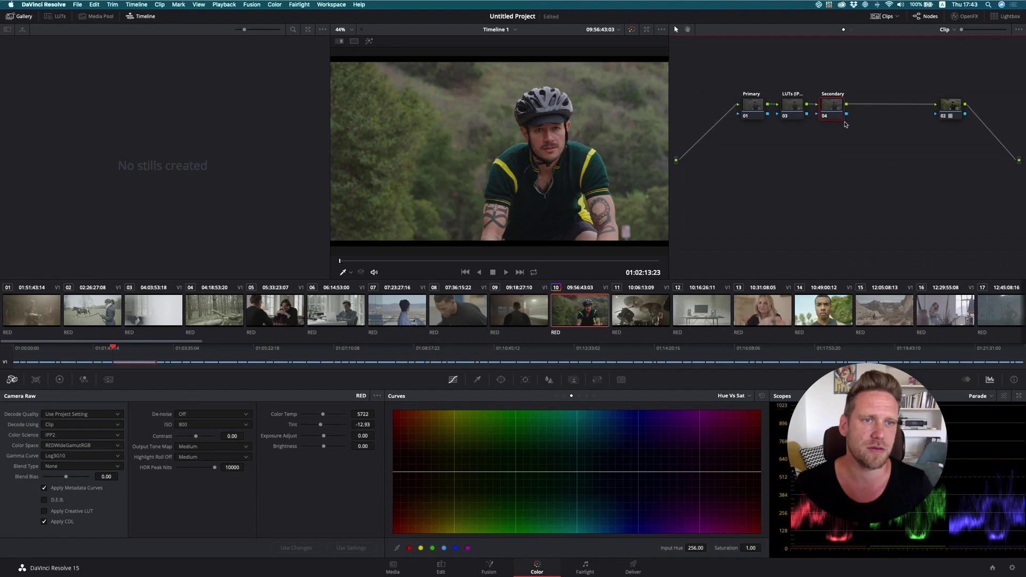
# Spread the Primary, LUTs and Secondary nodes roughly evenly in the node graph ahead of node 02
pyautogui.moveTo(834, 107); pyautogui.dragTo(879, 107)
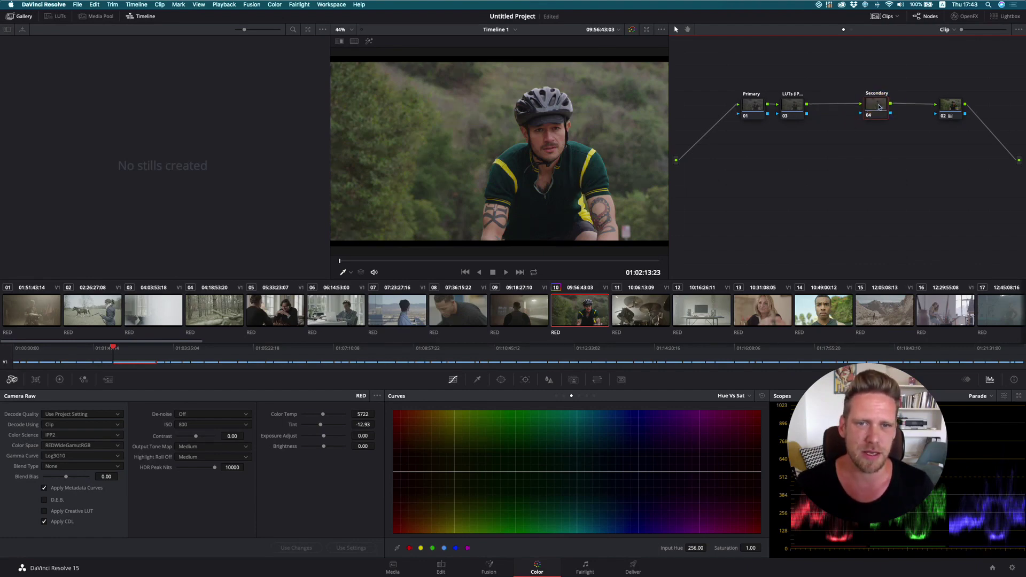
pyautogui.moveTo(795, 108); pyautogui.dragTo(765, 105)
pyautogui.moveTo(875, 106); pyautogui.dragTo(880, 106)
pyautogui.click(819, 107)
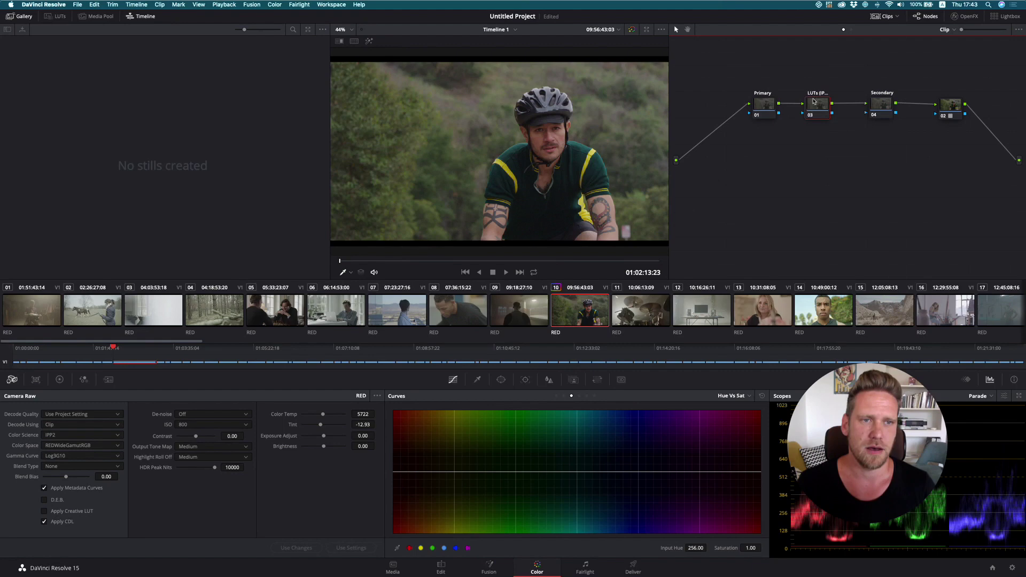
pyautogui.rightClick(822, 112)
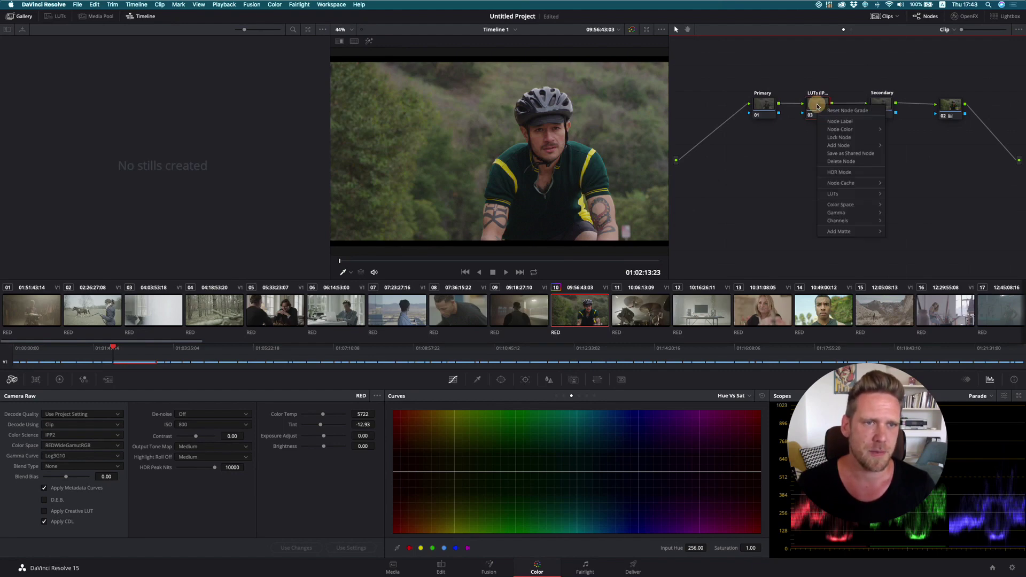
pyautogui.moveTo(840, 194)
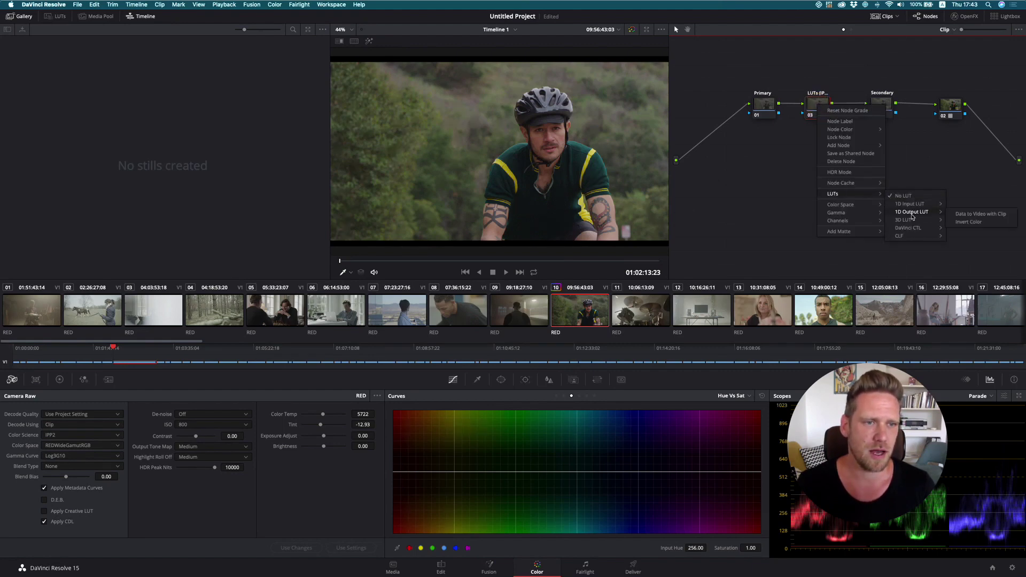
pyautogui.moveTo(908, 220)
pyautogui.moveTo(976, 291)
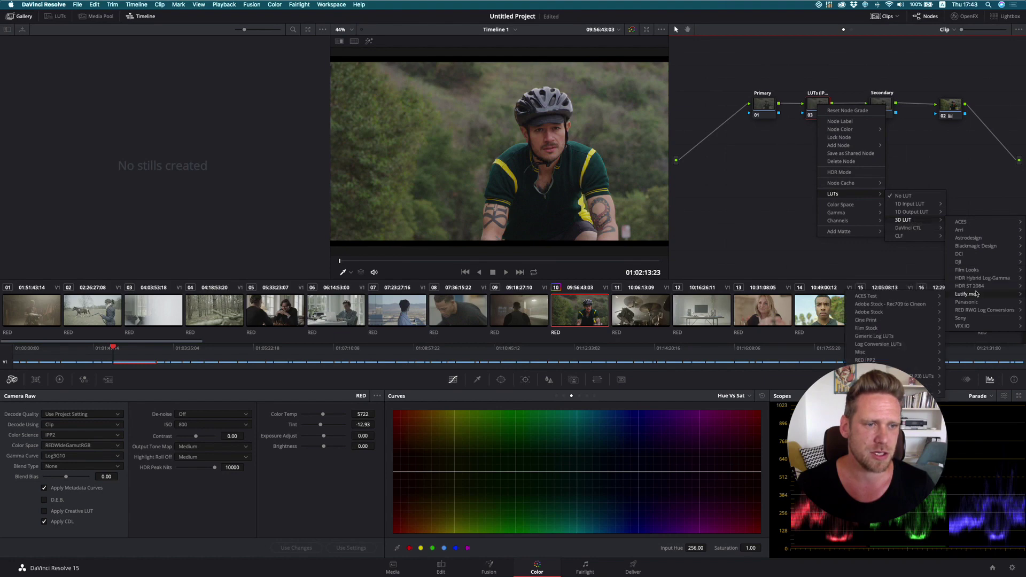
pyautogui.moveTo(983, 310)
pyautogui.click(802, 318)
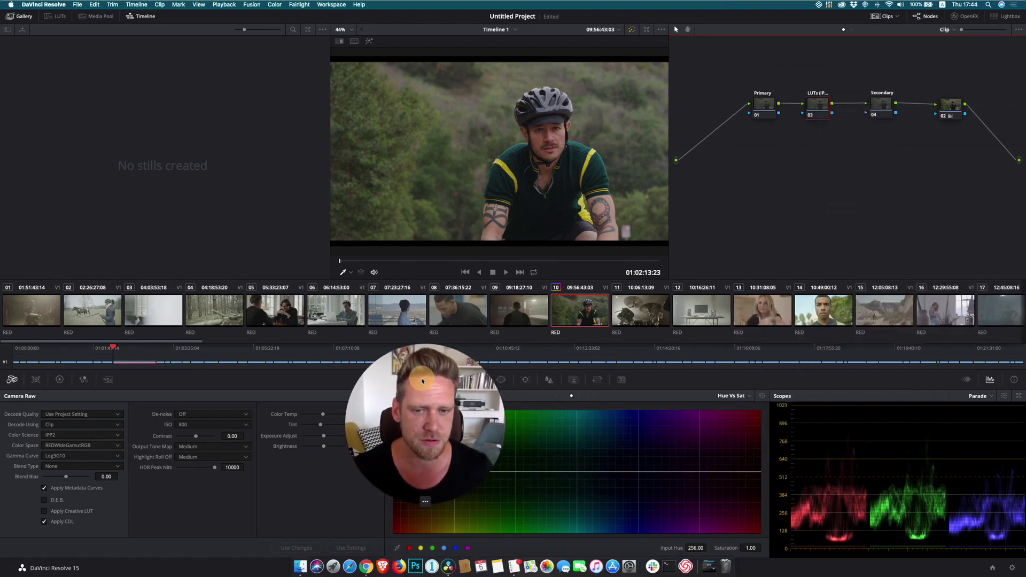
# Apply a Teal and Orange 3D LUT from the Lutify.me RED IPP2 set to node 03
pyautogui.rightClick(817, 106)
pyautogui.moveTo(834, 193)
pyautogui.moveTo(908, 218)
pyautogui.moveTo(967, 293)
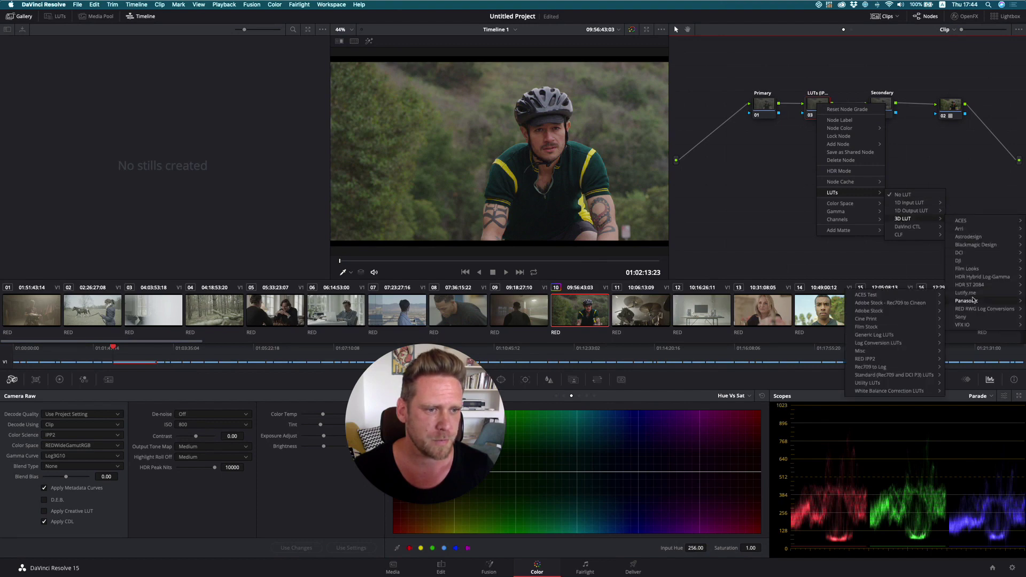
pyautogui.moveTo(882, 367)
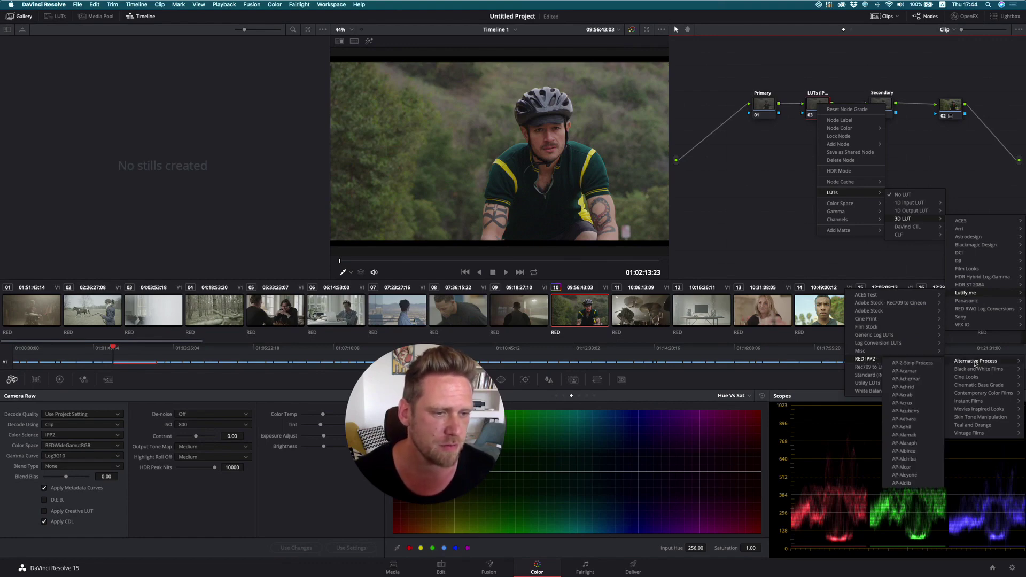
pyautogui.moveTo(972, 426)
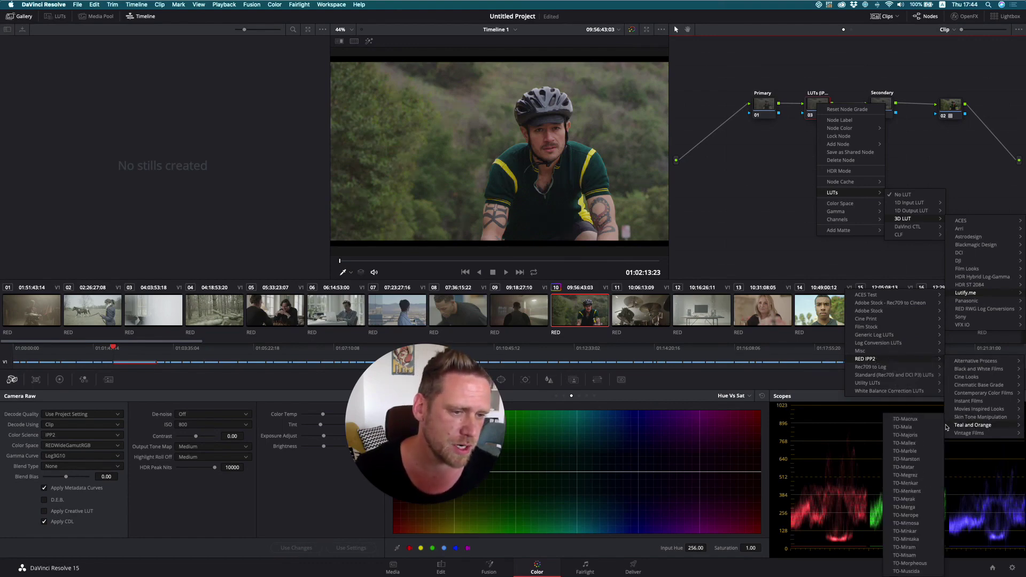
pyautogui.click(915, 461)
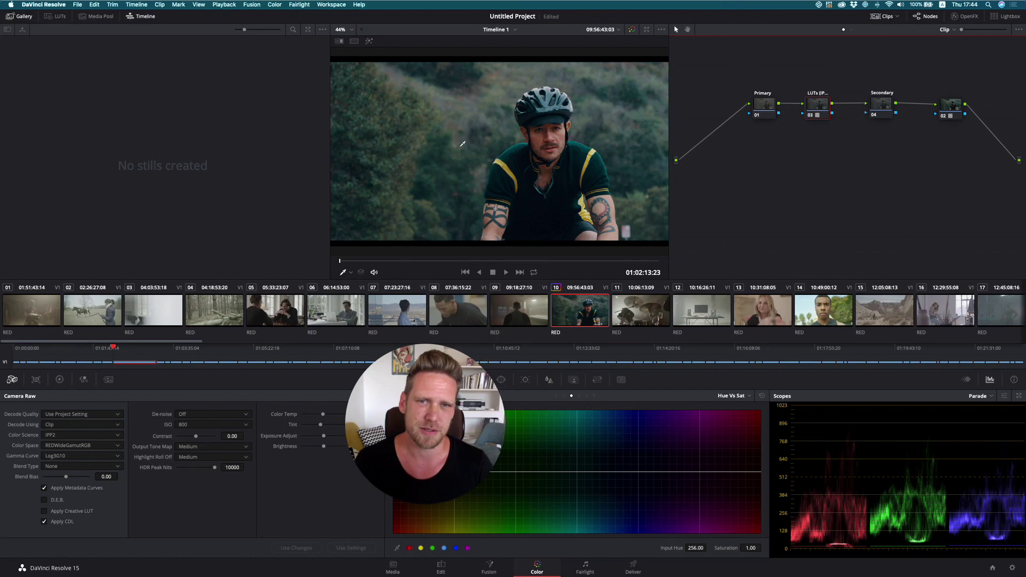
# Compare the image with and without the look LUT by repeatedly disabling and enabling node 03
pyautogui.hotkey('ctrl', 'd')
pyautogui.hotkey('ctrl', 'd')
pyautogui.hotkey('ctrl', 'd')
pyautogui.hotkey('ctrl', 'd')
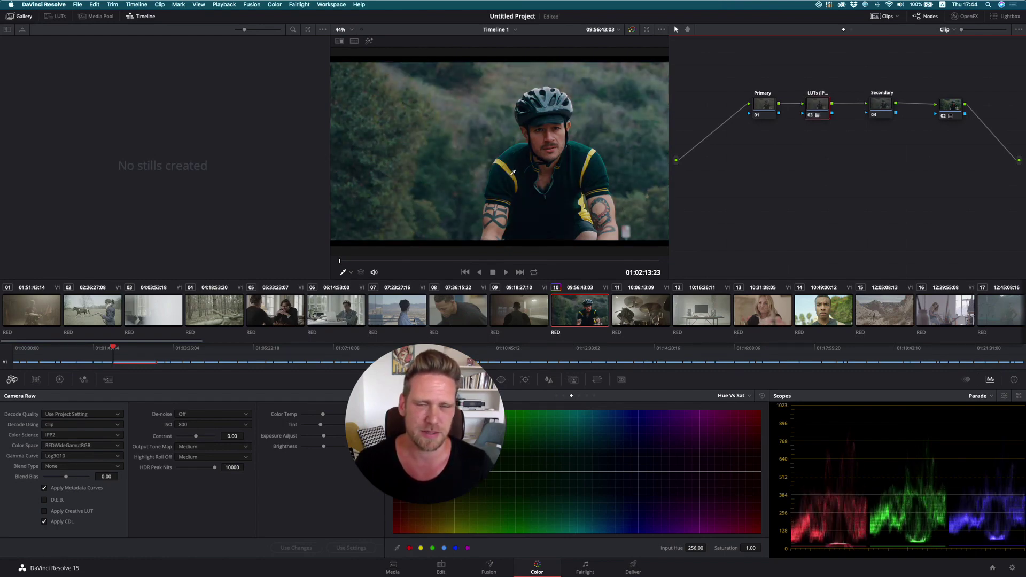
# Replace node 03's LUT with TO-Matar from the Lutify.me Standard (Rec709 and DCI P3) Teal and Orange set
pyautogui.rightClick(812, 108)
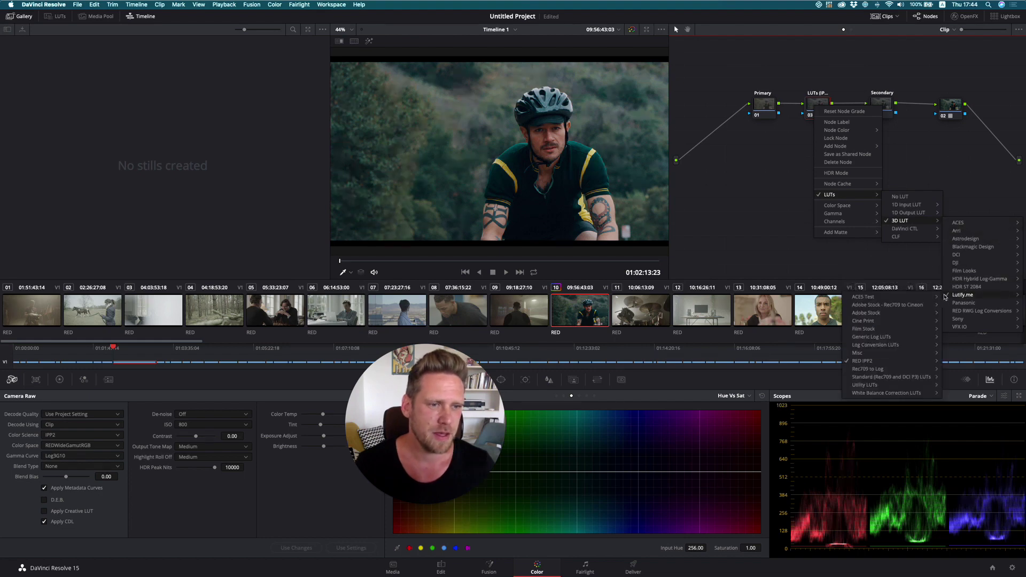
pyautogui.moveTo(900, 316)
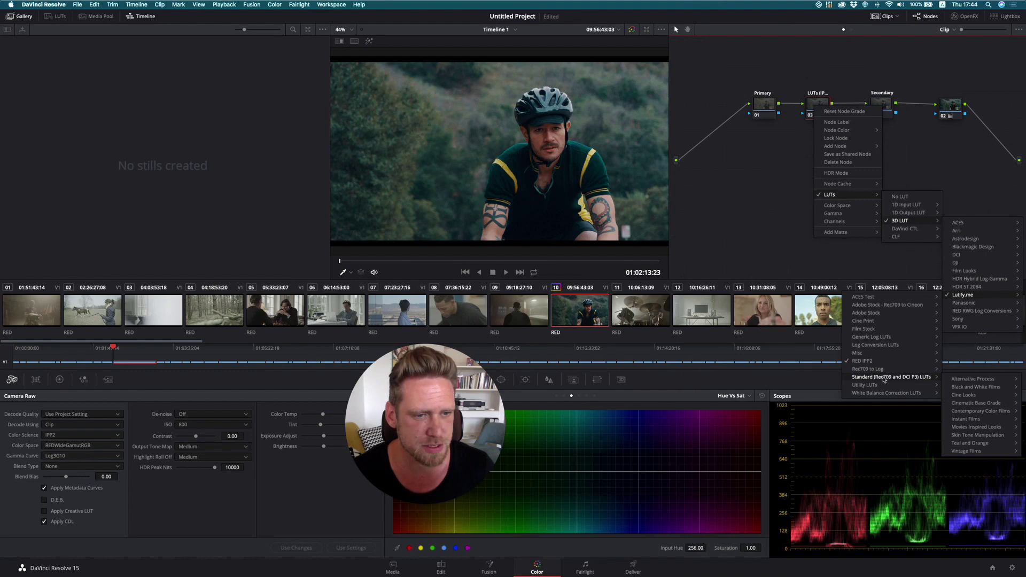
pyautogui.moveTo(971, 443)
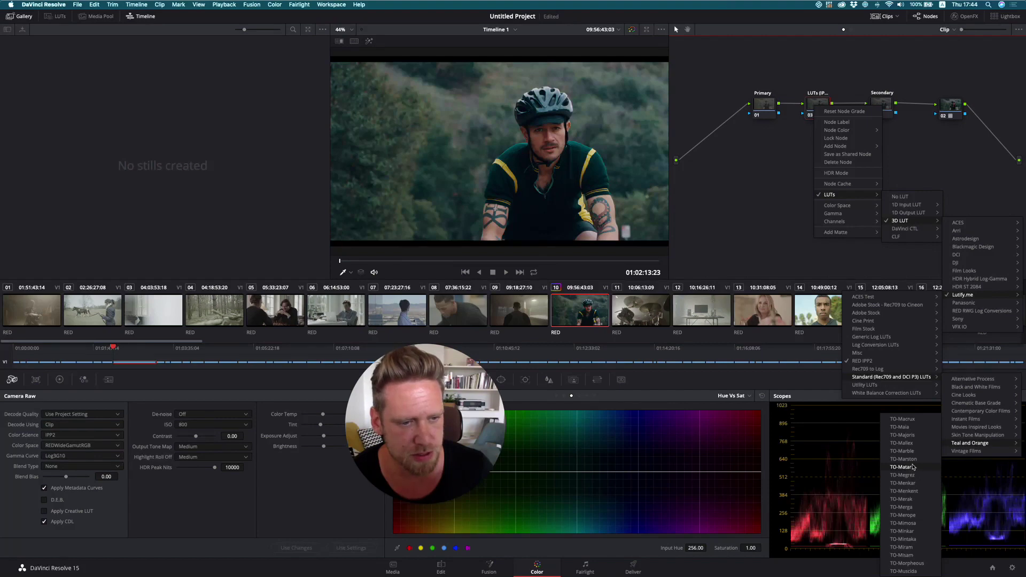
pyautogui.click(911, 467)
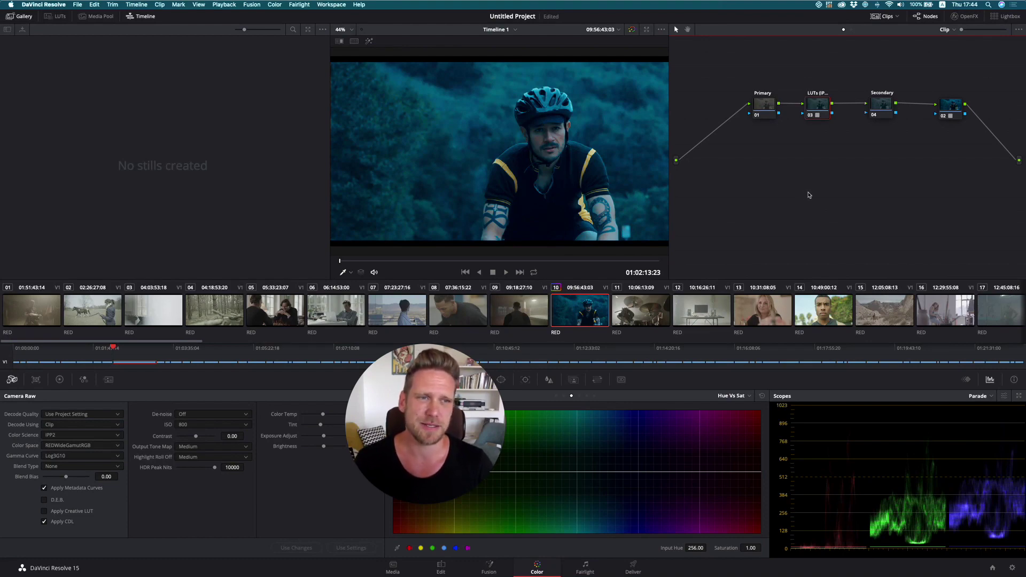
# Move node 02 slightly closer to the output and apply the Lutify.me RED IPP2 Teal and Orange LUT TO-Mallex to node 03
pyautogui.click(955, 104)
pyautogui.moveTo(955, 105); pyautogui.dragTo(966, 107)
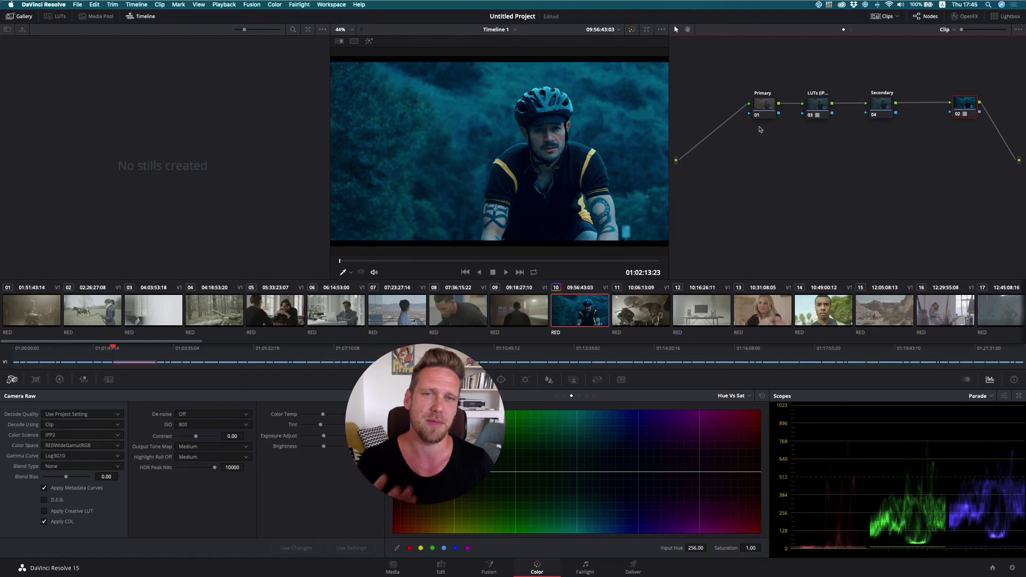
pyautogui.rightClick(817, 108)
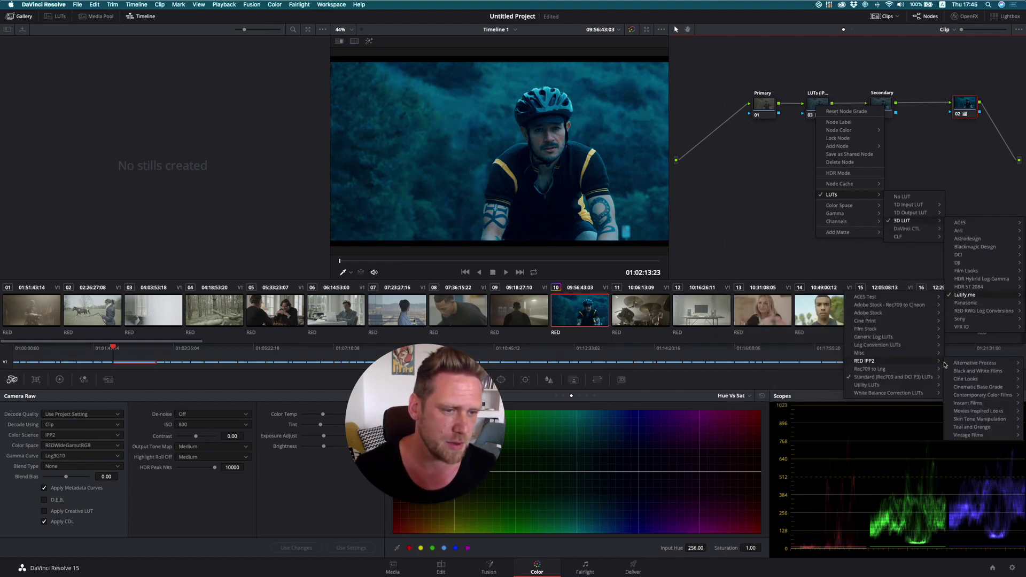
pyautogui.moveTo(971, 427)
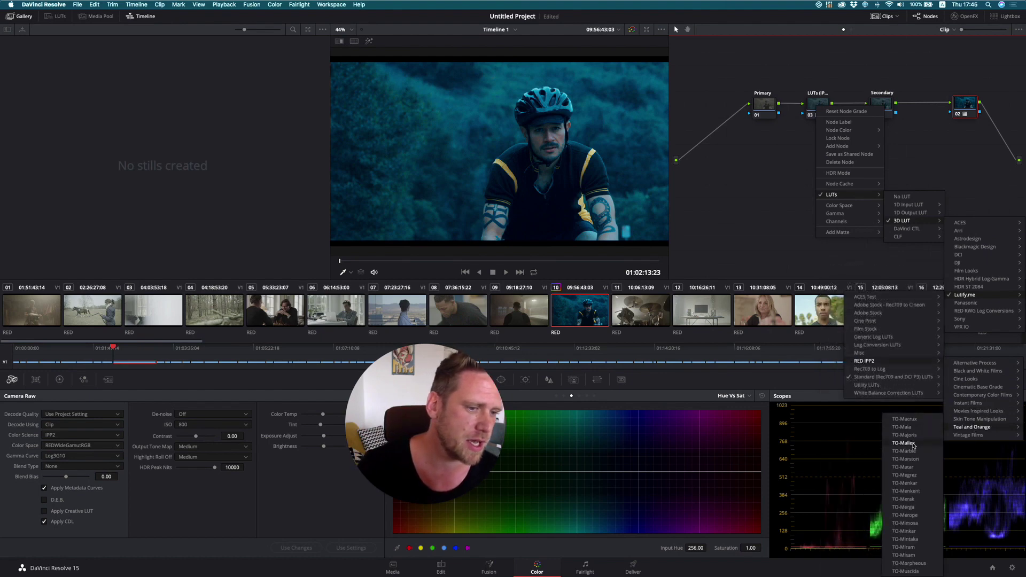
pyautogui.click(895, 442)
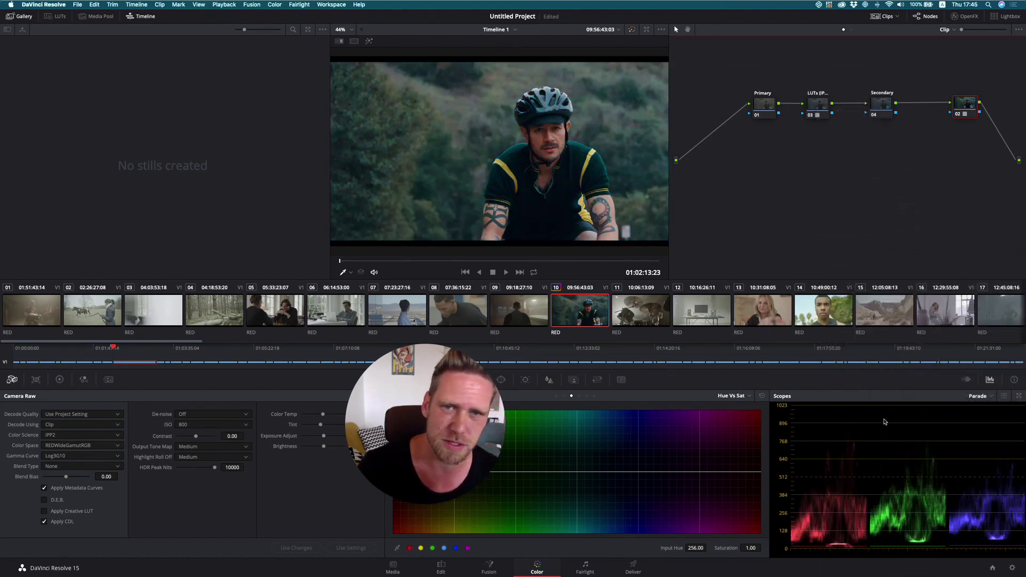
# Toggle node 03 off and on to compare the LUT's effect, and review the image in full screen before returning to the color page
pyautogui.click(815, 107)
pyautogui.hotkey('ctrl', 'd')
pyautogui.hotkey('ctrl', 'd')
pyautogui.hotkey('ctrl', 'd')
pyautogui.hotkey('ctrl', 'd')
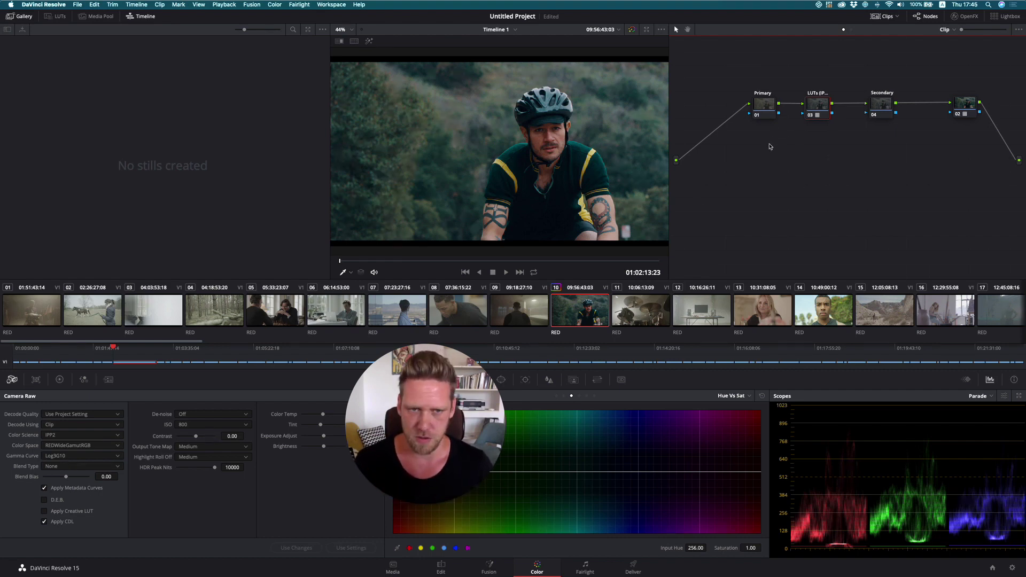
pyautogui.moveTo(423, 410); pyautogui.dragTo(862, 401)
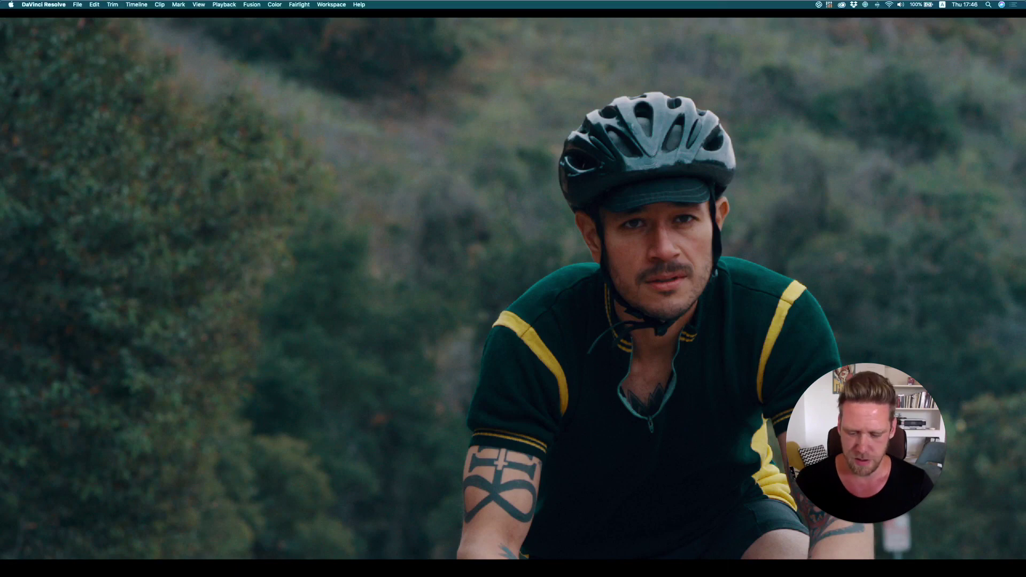
pyautogui.press('Escape')
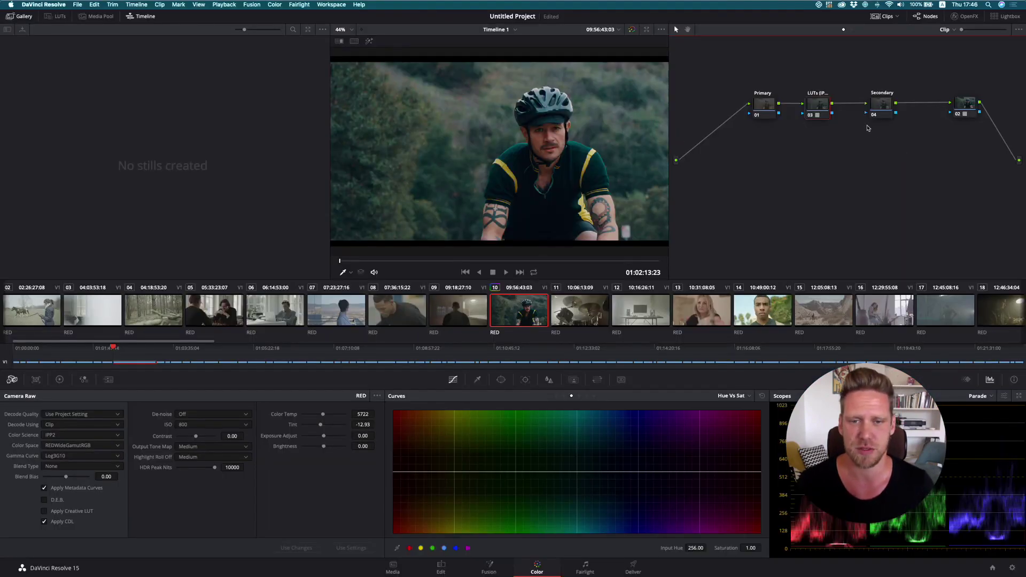
# Select the Primary node, move it slightly closer to the LUTs node, and show the primaries color wheels for it
pyautogui.click(767, 110)
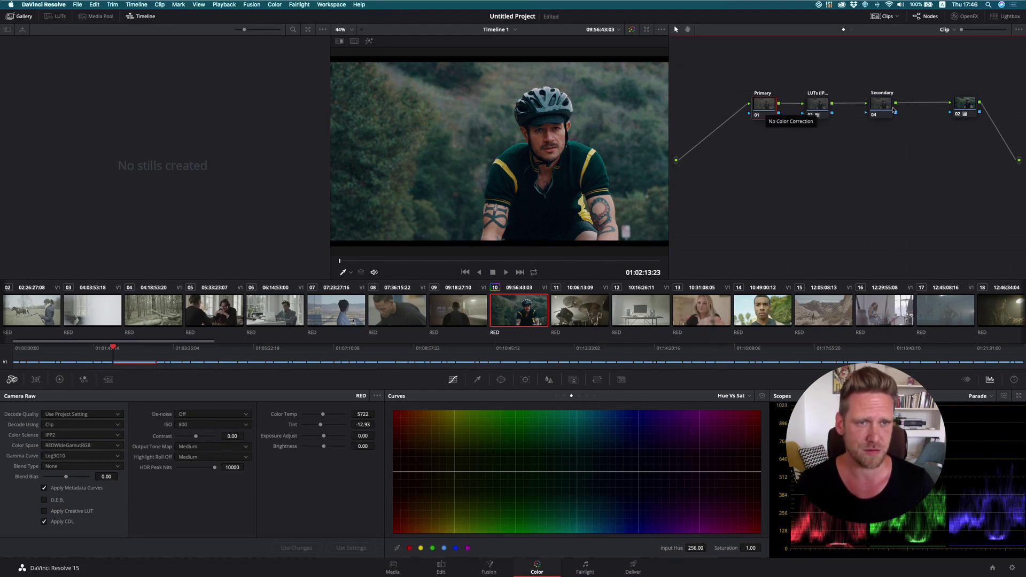
pyautogui.moveTo(762, 105); pyautogui.dragTo(771, 107)
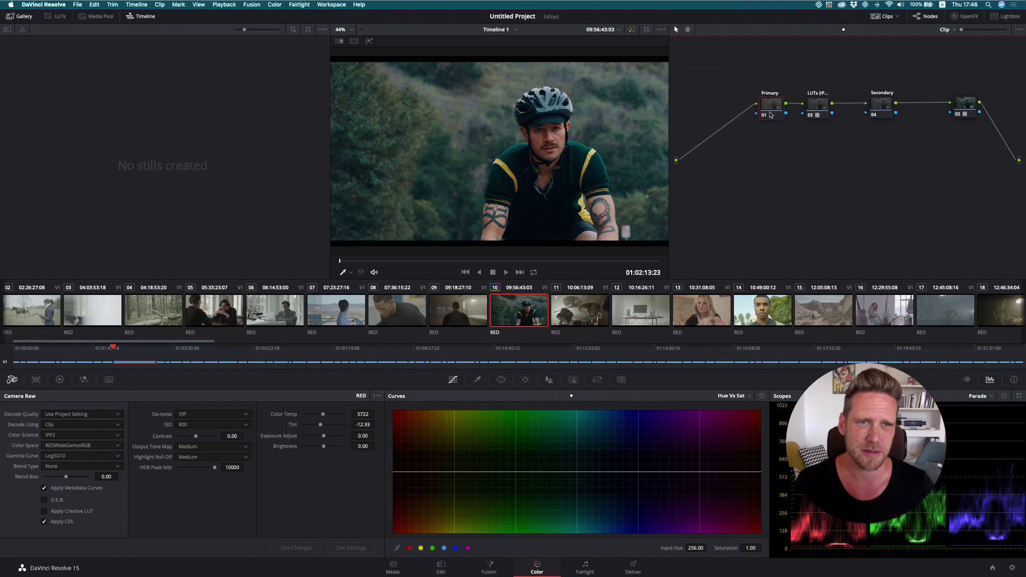
pyautogui.click(61, 380)
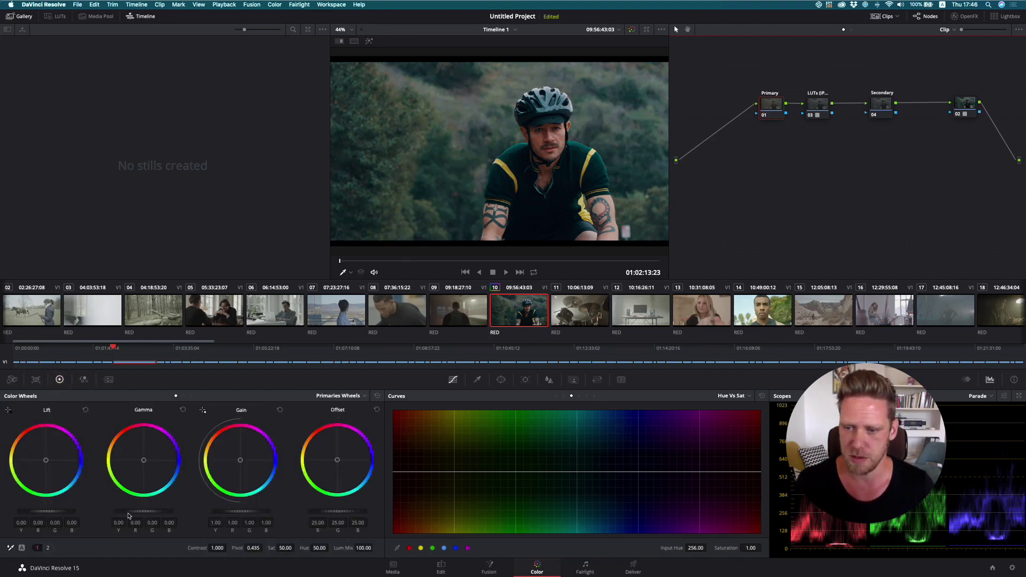
# On the Primary node, raise Gamma to 0.01, lower Gain to 0.95 and set Saturation to 60
pyautogui.moveTo(128, 512); pyautogui.dragTo(144, 511)
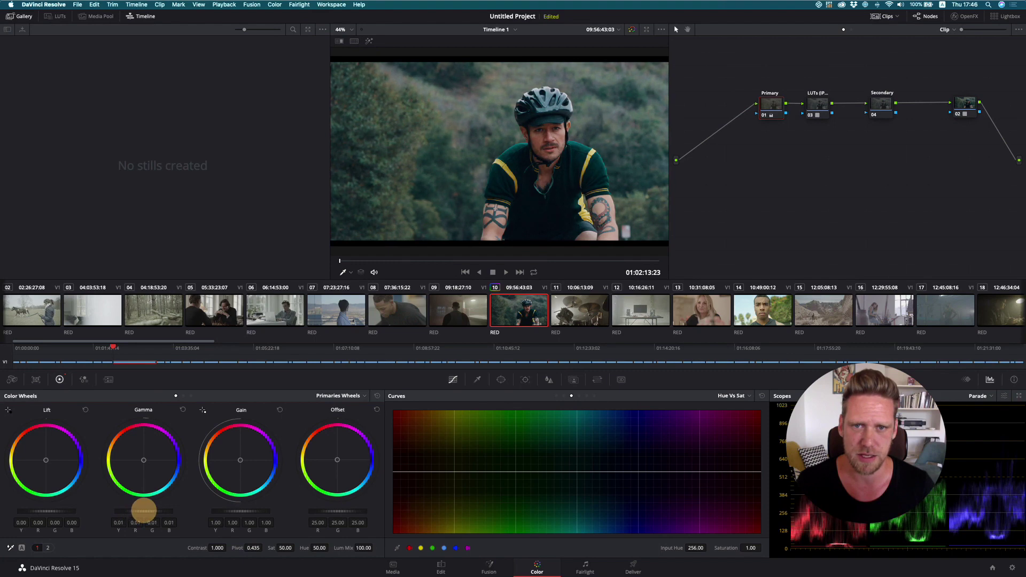
pyautogui.moveTo(251, 511); pyautogui.dragTo(234, 512)
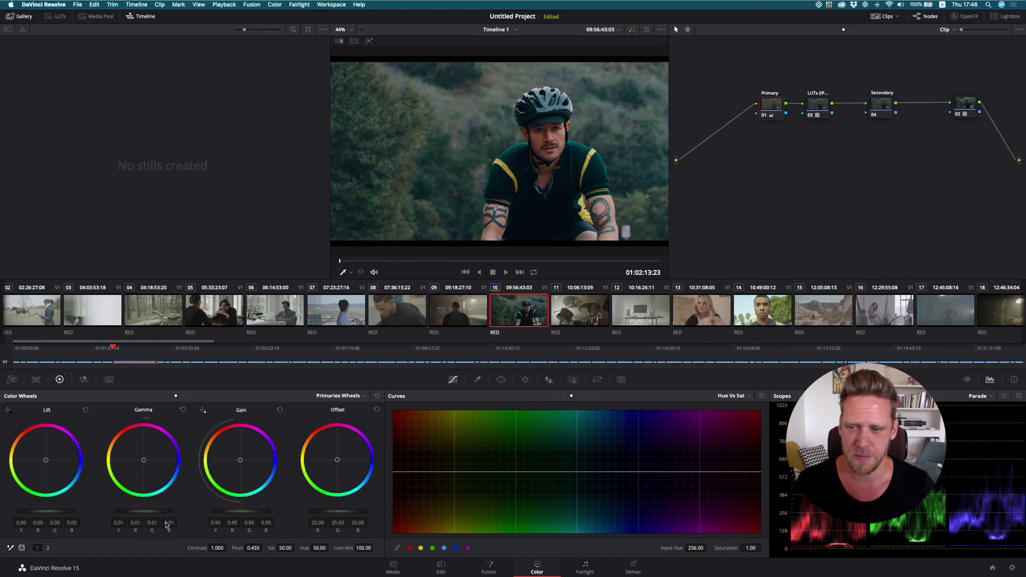
pyautogui.doubleClick(285, 548)
pyautogui.write('60')
pyautogui.write('.40')
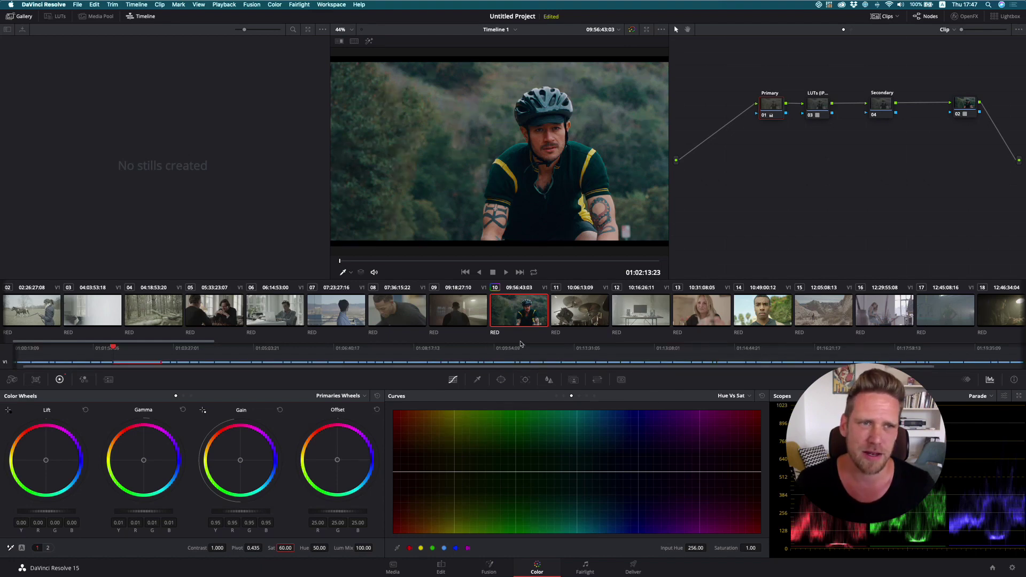
# On the Secondary node, reduce the reds to a saturation of about 0.75 with the Hue Vs Sat curve
pyautogui.click(880, 106)
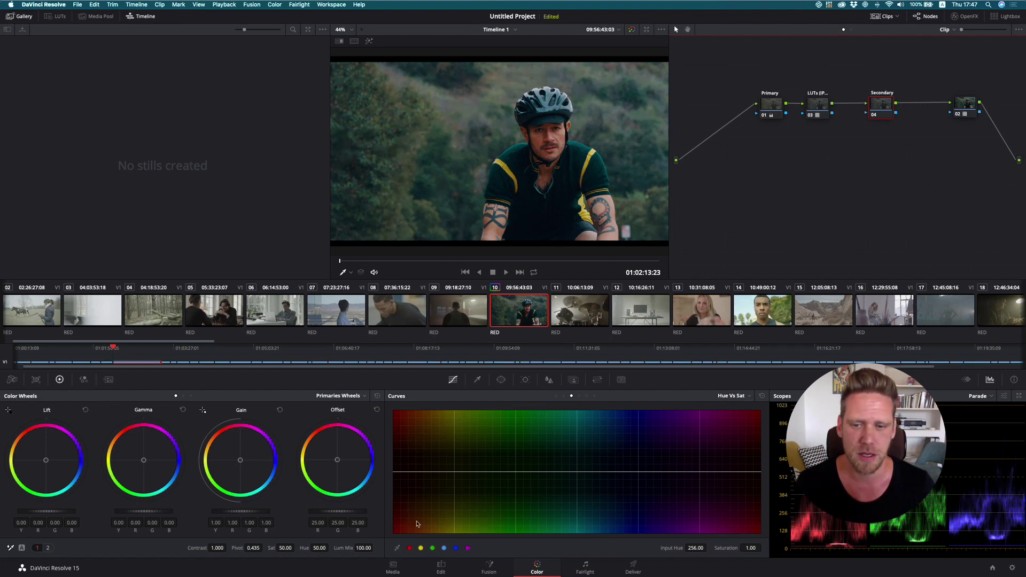
pyautogui.click(410, 548)
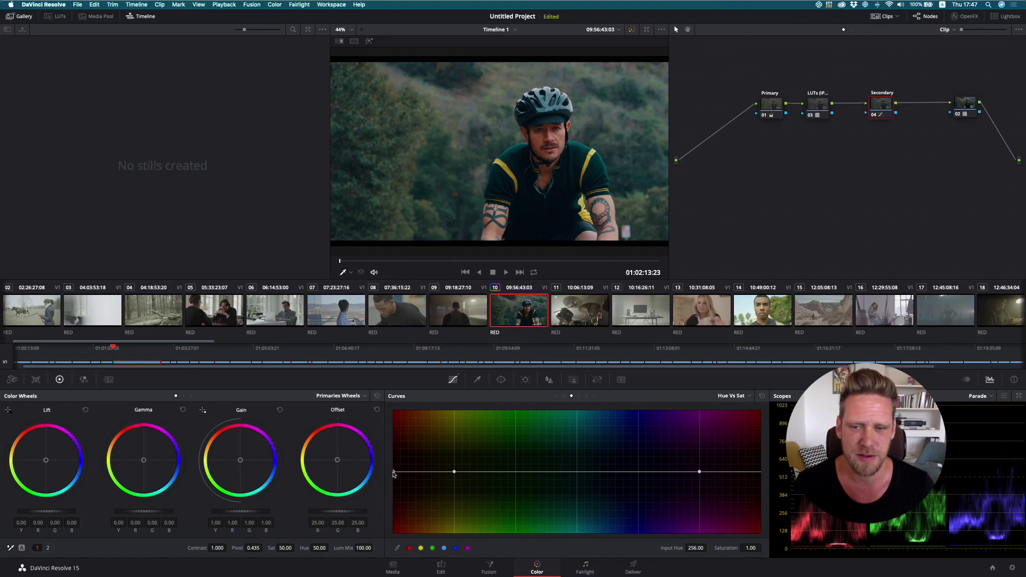
pyautogui.moveTo(393, 474); pyautogui.dragTo(389, 489)
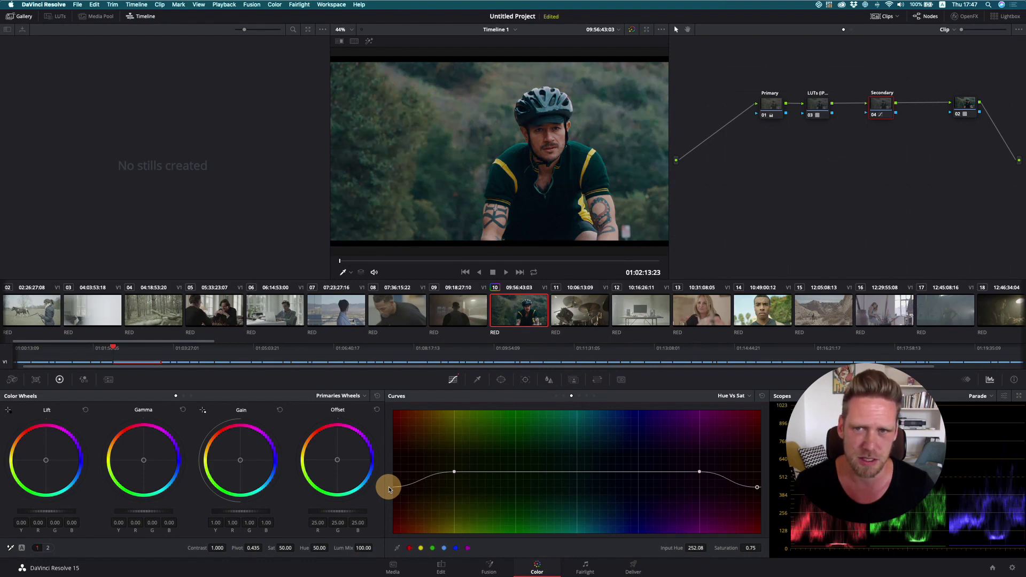
pyautogui.moveTo(389, 489); pyautogui.dragTo(389, 489)
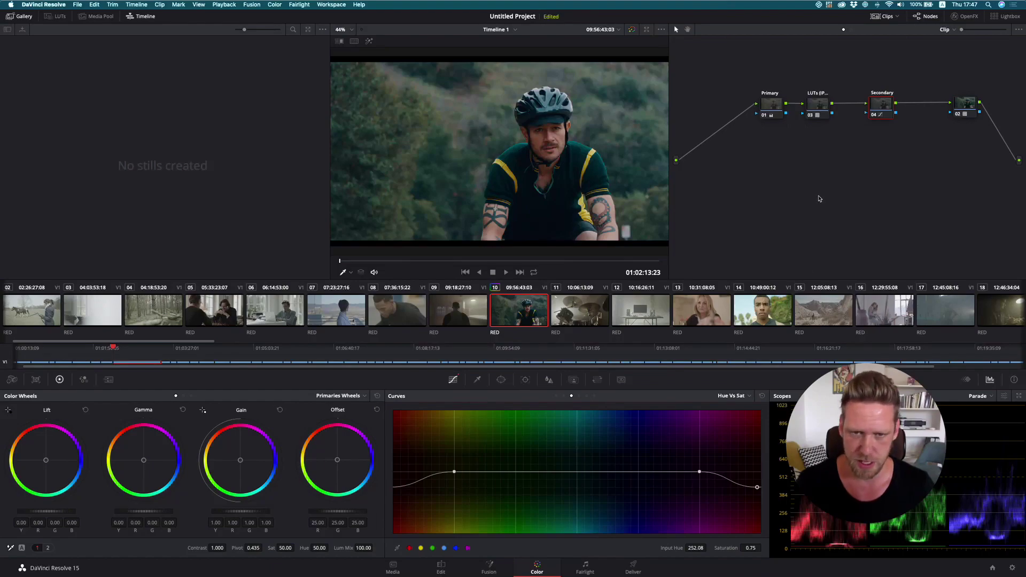
# Compare the cyclist clip with and without its grade in full screen, and return to the color page
pyautogui.press('super+f')
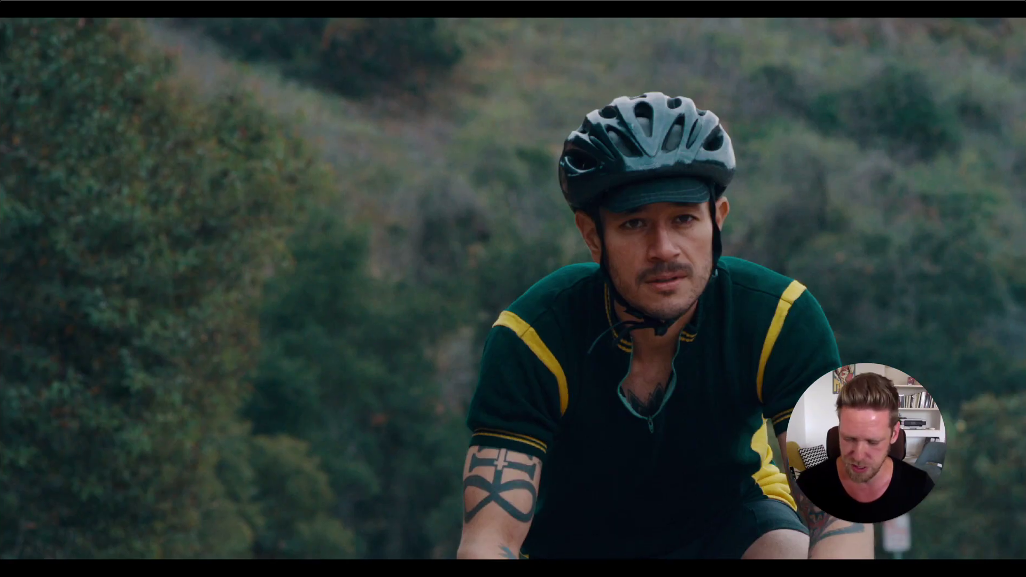
pyautogui.hotkey('shift', 'd')
pyautogui.hotkey('shift', 'd')
pyautogui.hotkey('shift', 'd')
pyautogui.hotkey('shift', 'd')
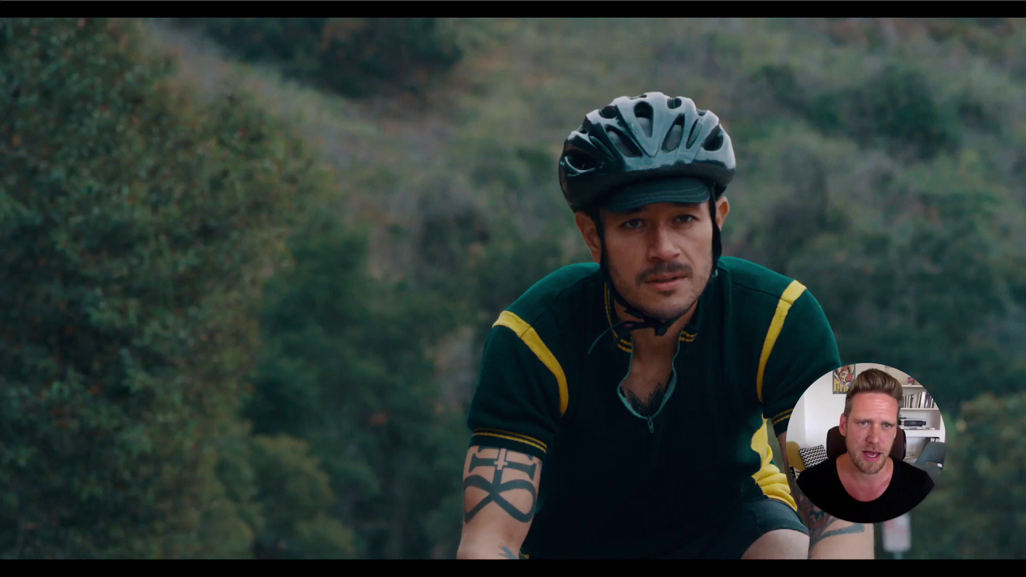
pyautogui.press('super+f')
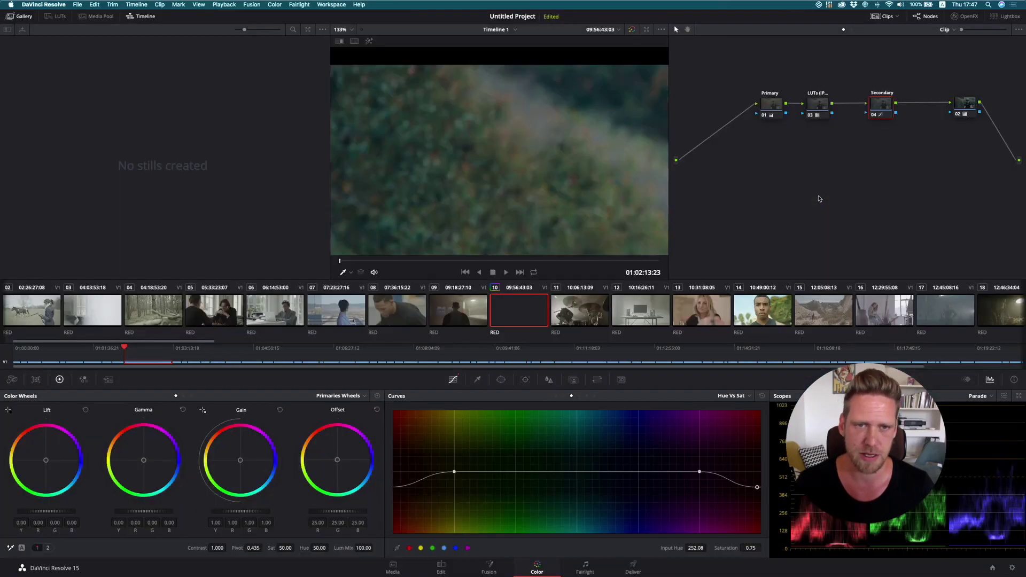
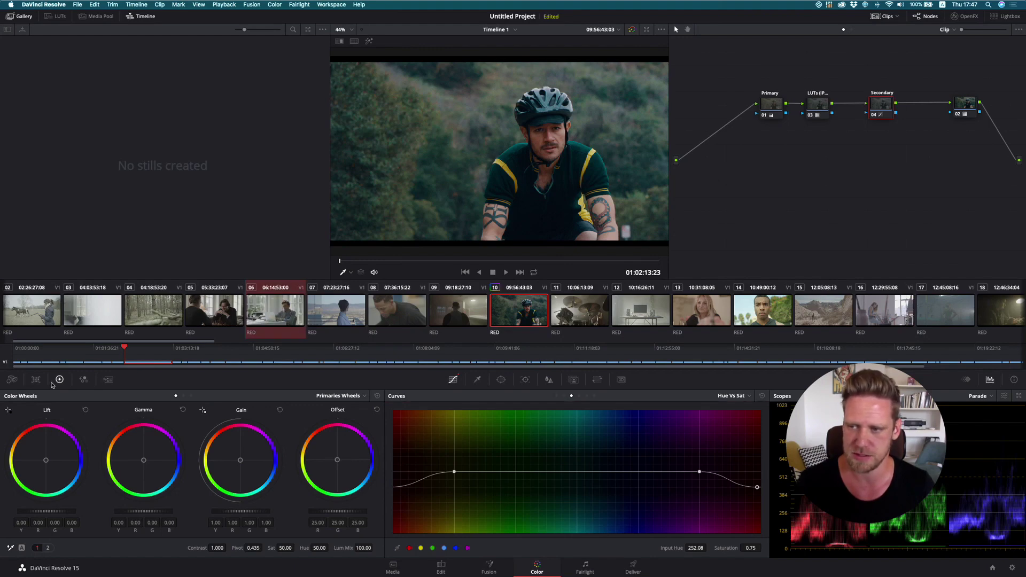
# Show the Camera Raw settings and grab a still of the graded cyclist clip
pyautogui.click(12, 381)
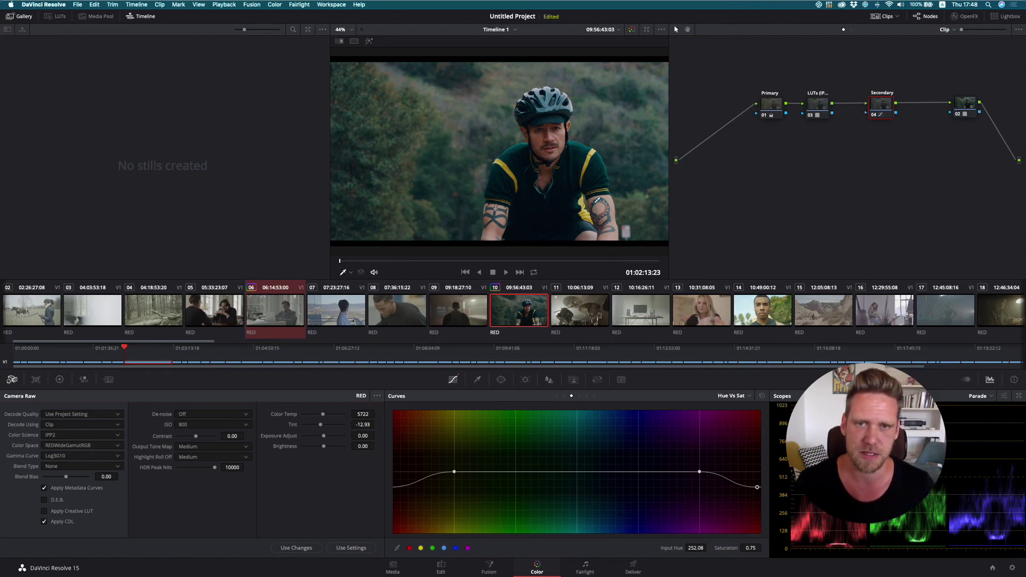
pyautogui.rightClick(530, 122)
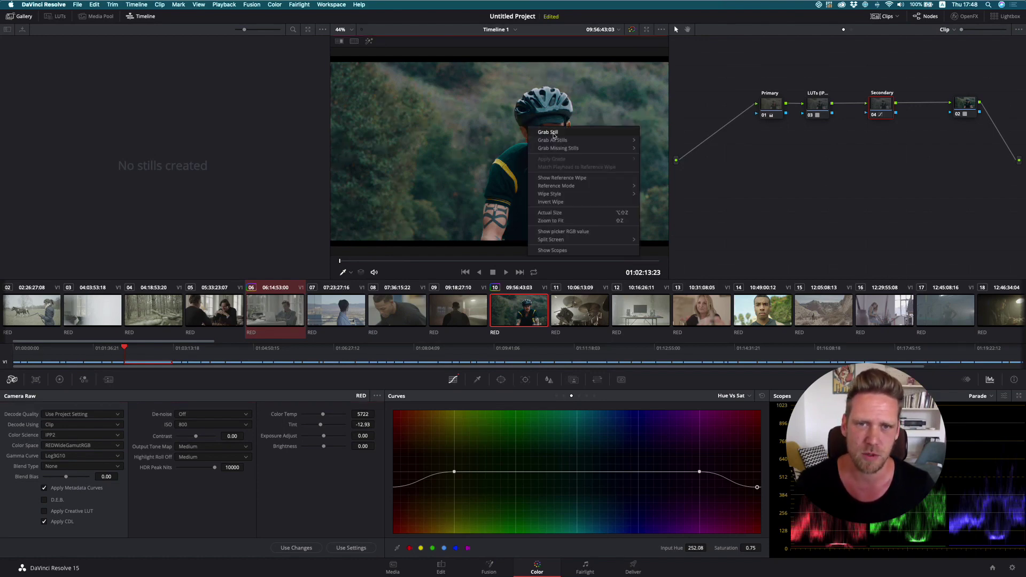
pyautogui.click(553, 133)
# Apply the cyclist still's grade to node 01 of clip 06, the man at the laptop
pyautogui.click(273, 314)
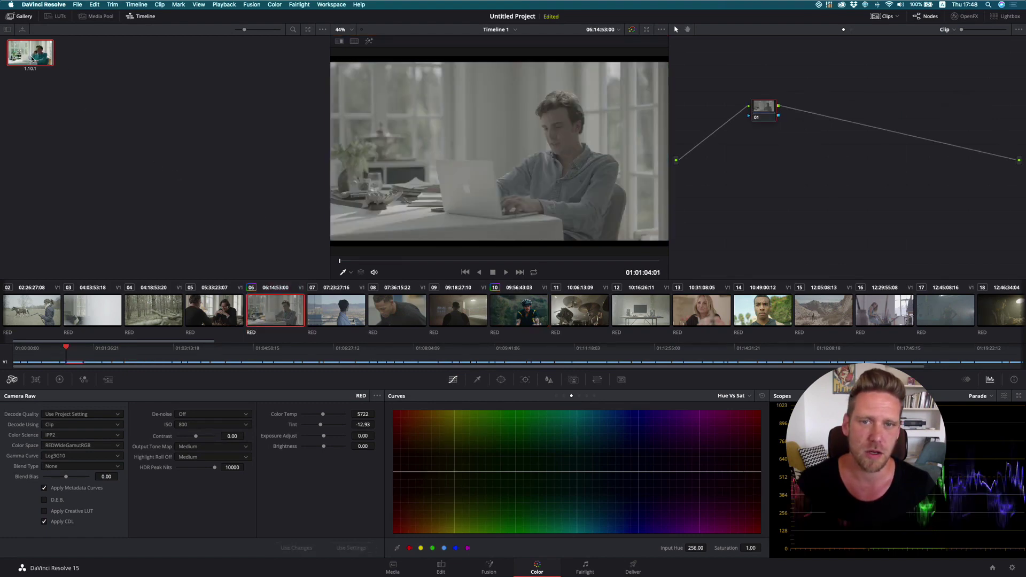
pyautogui.moveTo(34, 53)
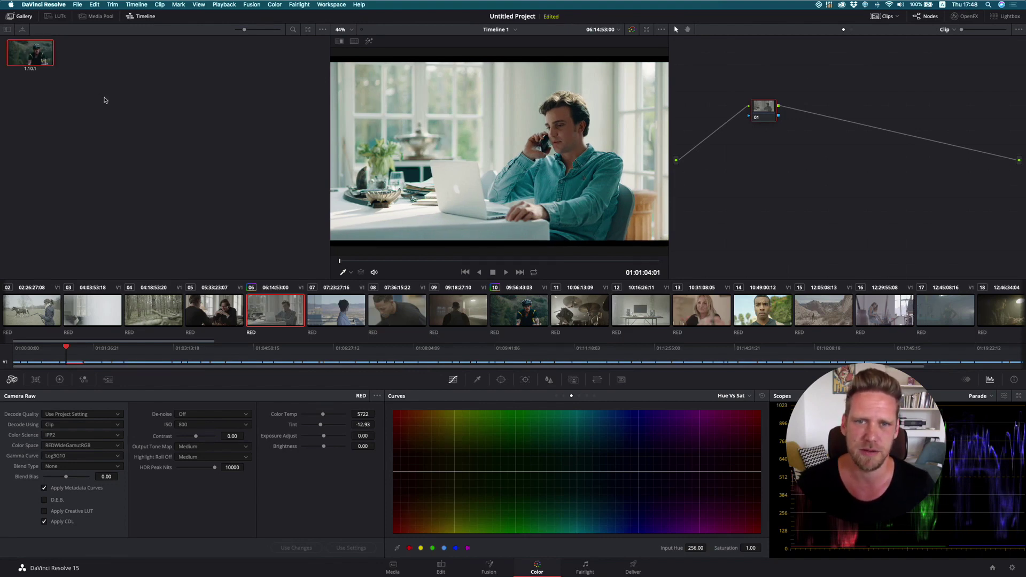
pyautogui.moveTo(765, 108); pyautogui.dragTo(793, 105)
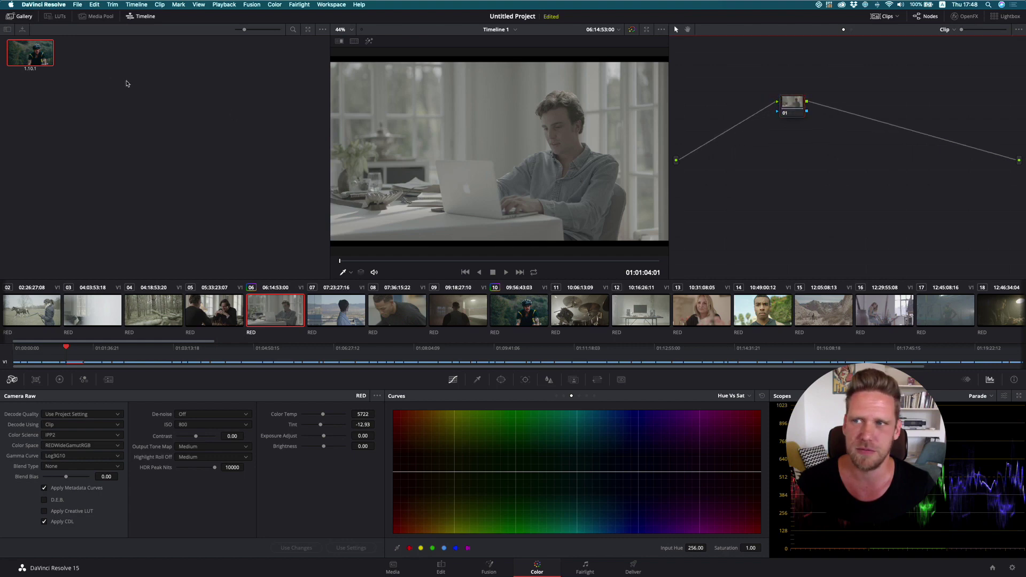
pyautogui.moveTo(34, 51); pyautogui.dragTo(792, 103)
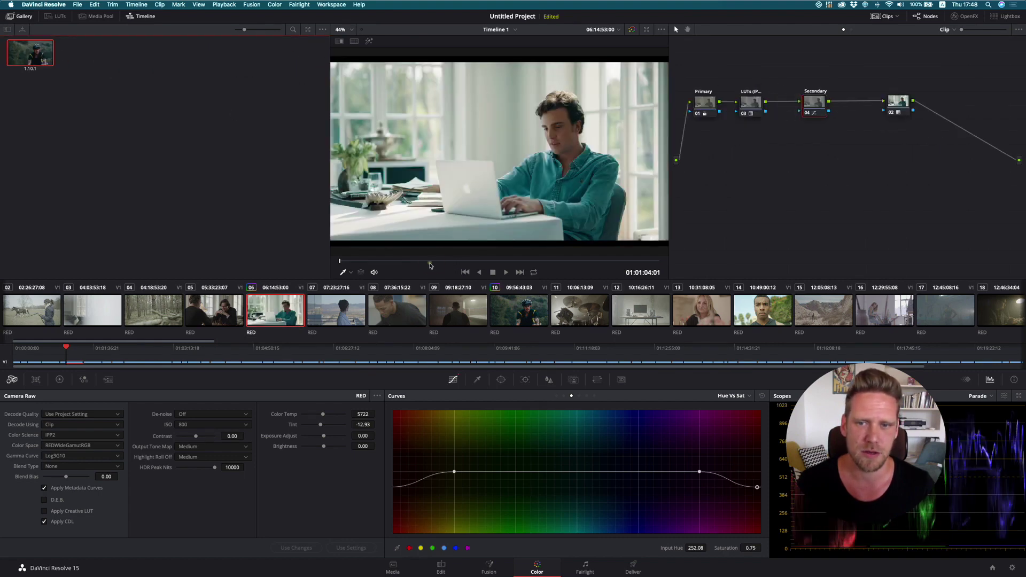
# Go to 01:01:17:00 in clip 06 and compare it with and without the grade in full screen
pyautogui.moveTo(443, 260); pyautogui.dragTo(478, 260)
pyautogui.click(537, 260)
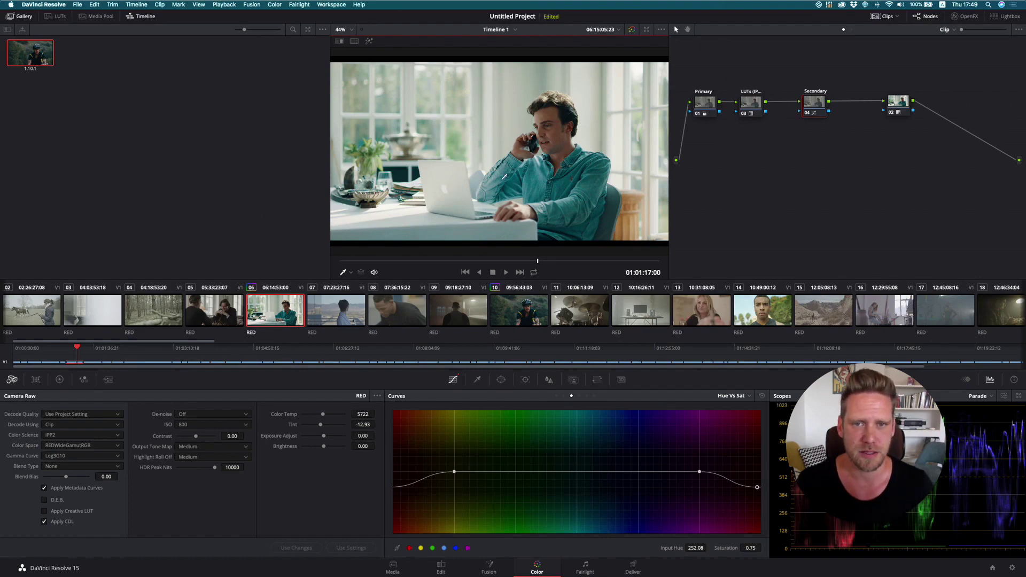
pyautogui.press('p')
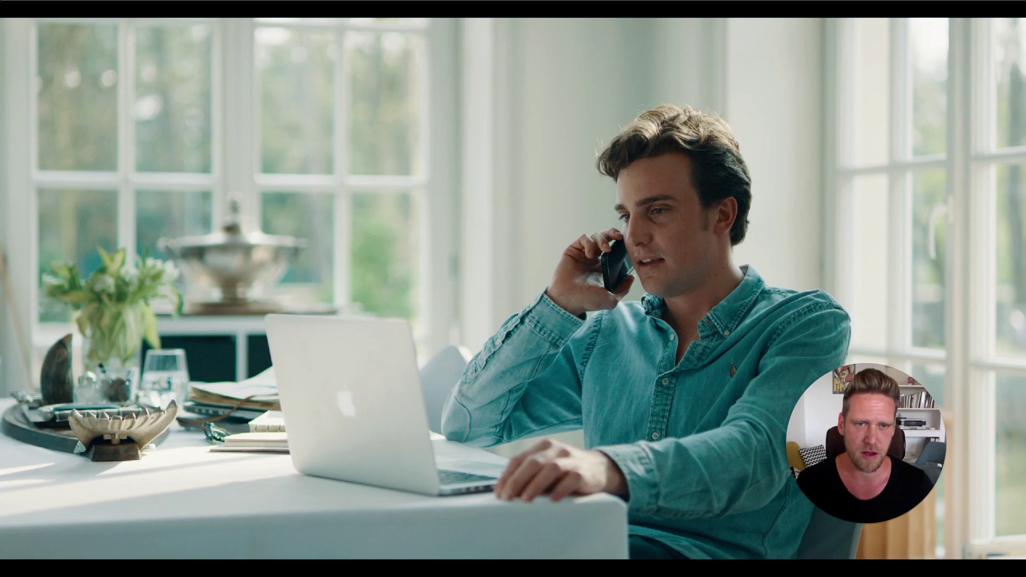
pyautogui.hotkey('shift', 'd')
pyautogui.hotkey('shift', 'd')
pyautogui.hotkey('shift', 'd')
pyautogui.hotkey('shift', 'd')
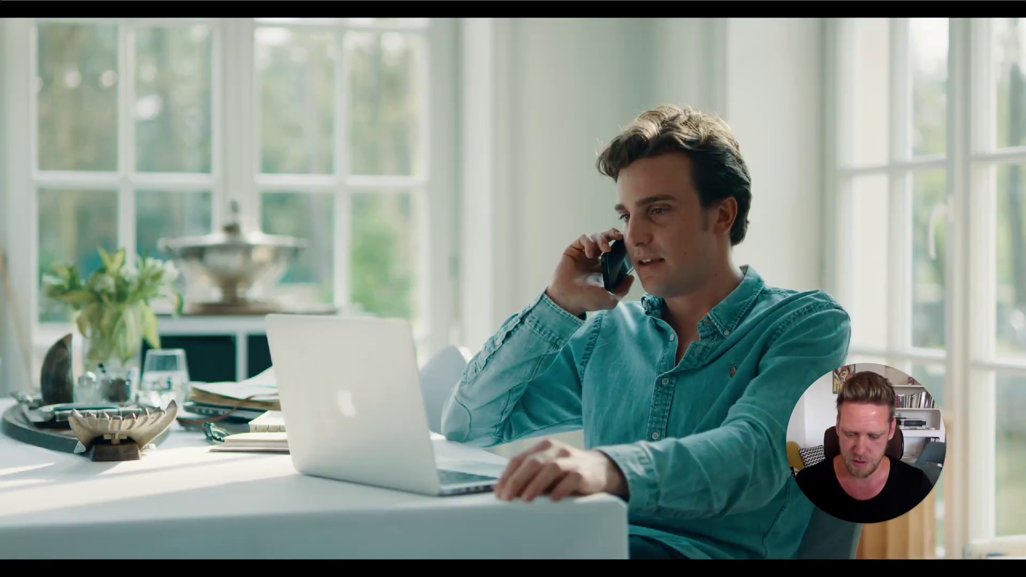
pyautogui.press('p')
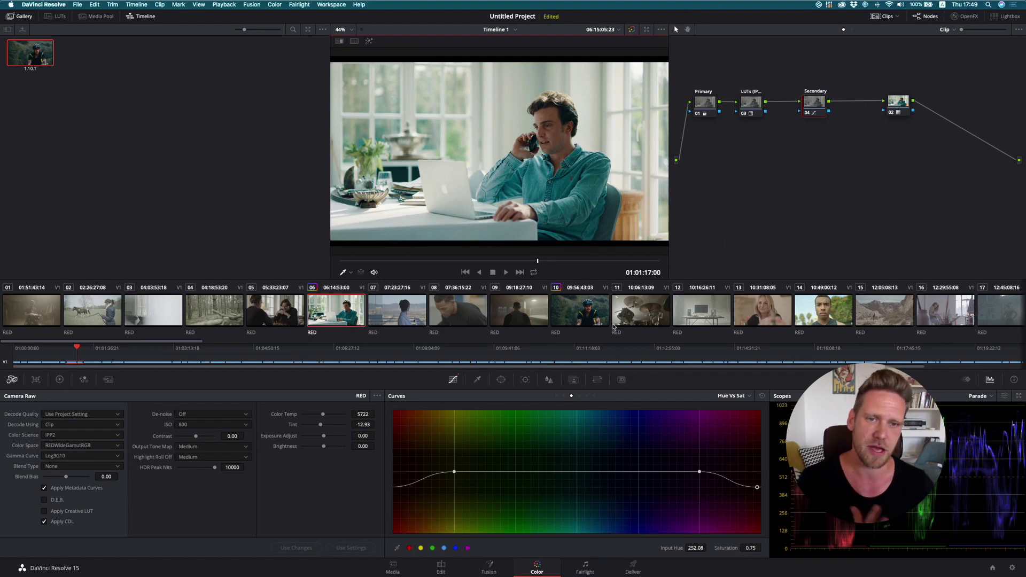
pyautogui.keyDown('super'); pyautogui.click(640, 315); pyautogui.keyUp('super')
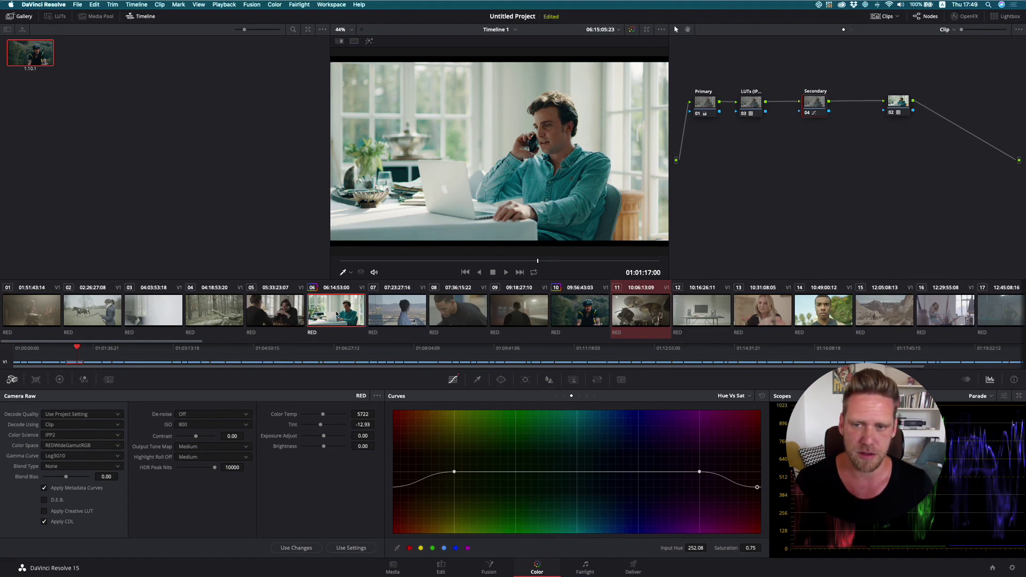
pyautogui.click(339, 314)
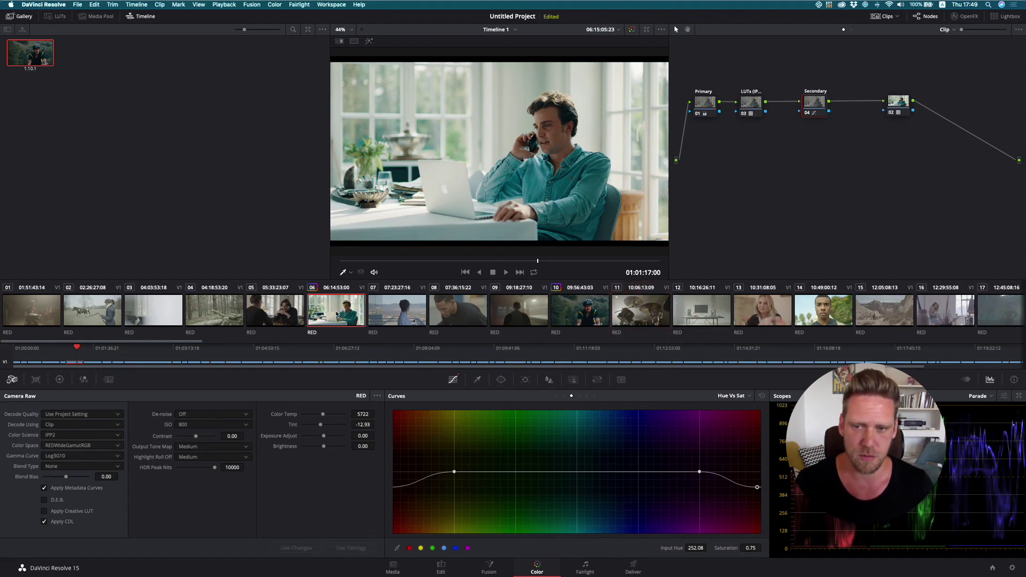
pyautogui.keyDown('shift'); pyautogui.click(642, 313); pyautogui.keyUp('shift')
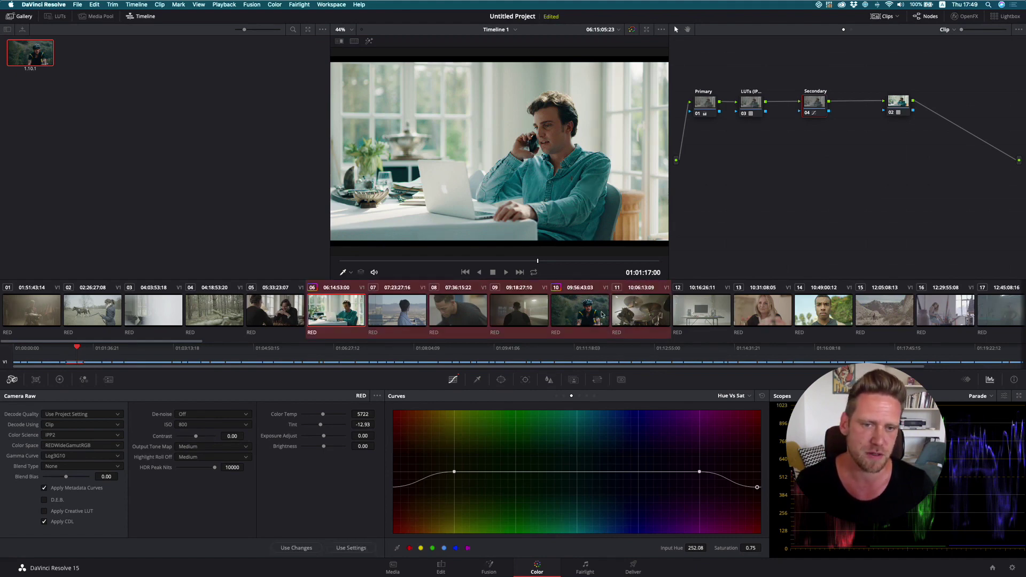
pyautogui.click(639, 320)
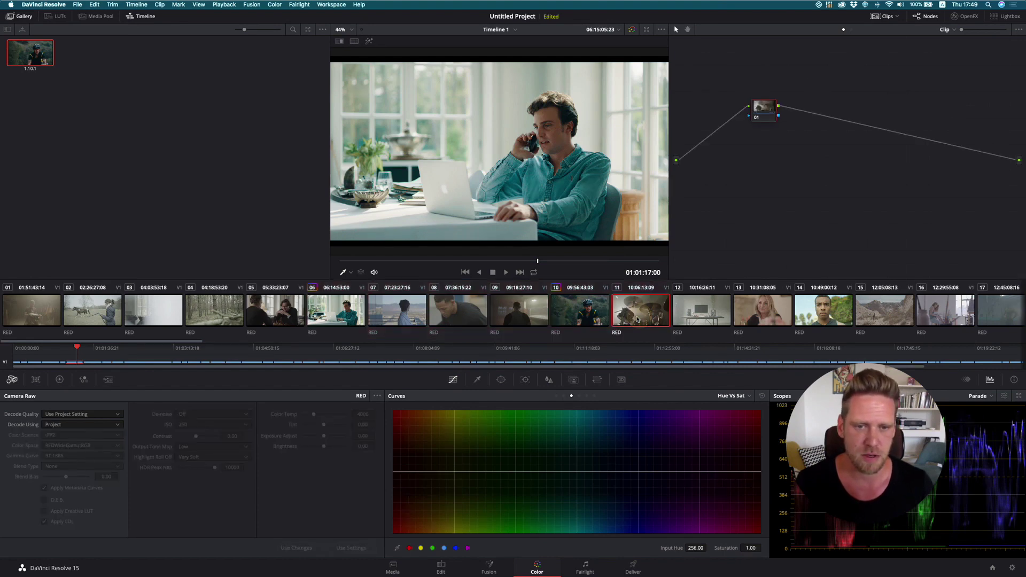
# Copy the Camera Raw settings of clip 06 to the drummer clip 11
pyautogui.click(329, 301)
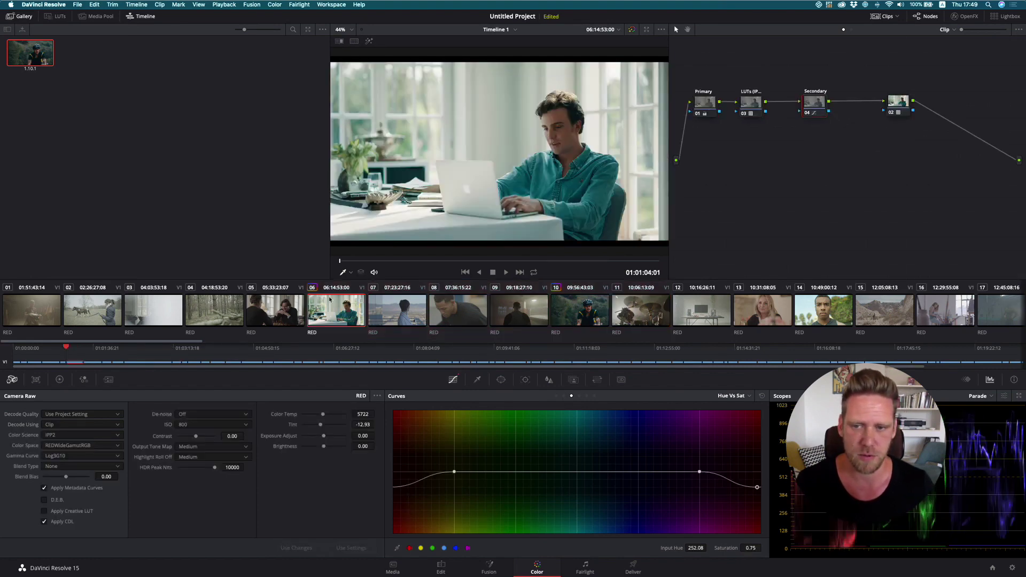
pyautogui.keyDown('super'); pyautogui.click(644, 316); pyautogui.keyUp('super')
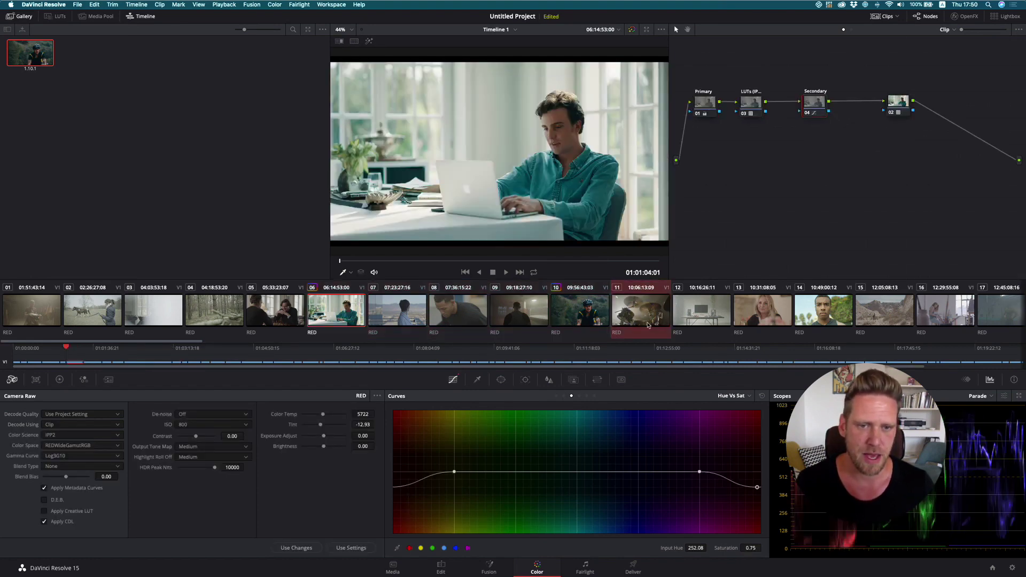
pyautogui.click(350, 549)
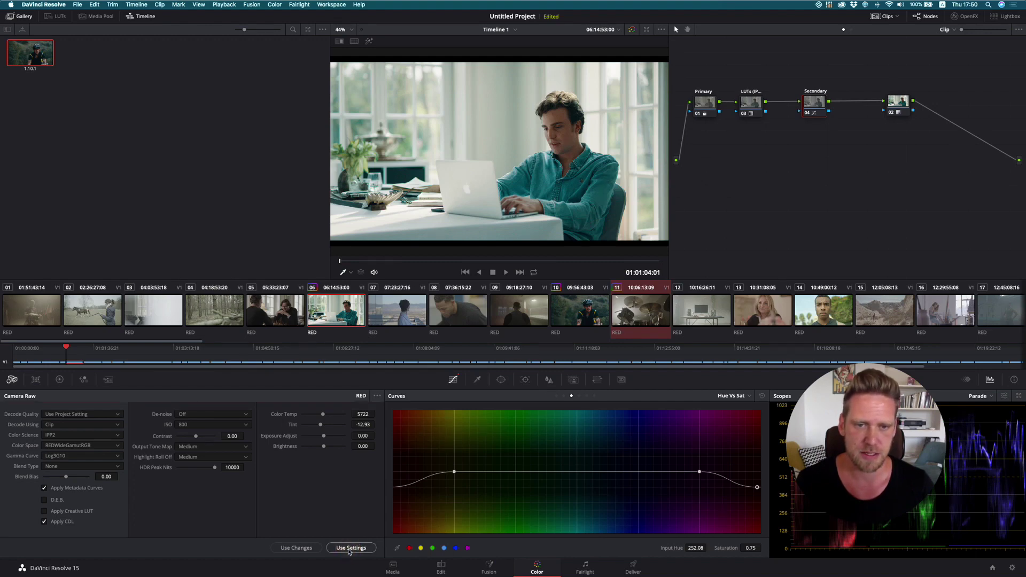
# Go to 01:03:20:11 in drummer clip 11 and apply the cyclist still's grade to its node 01
pyautogui.click(651, 315)
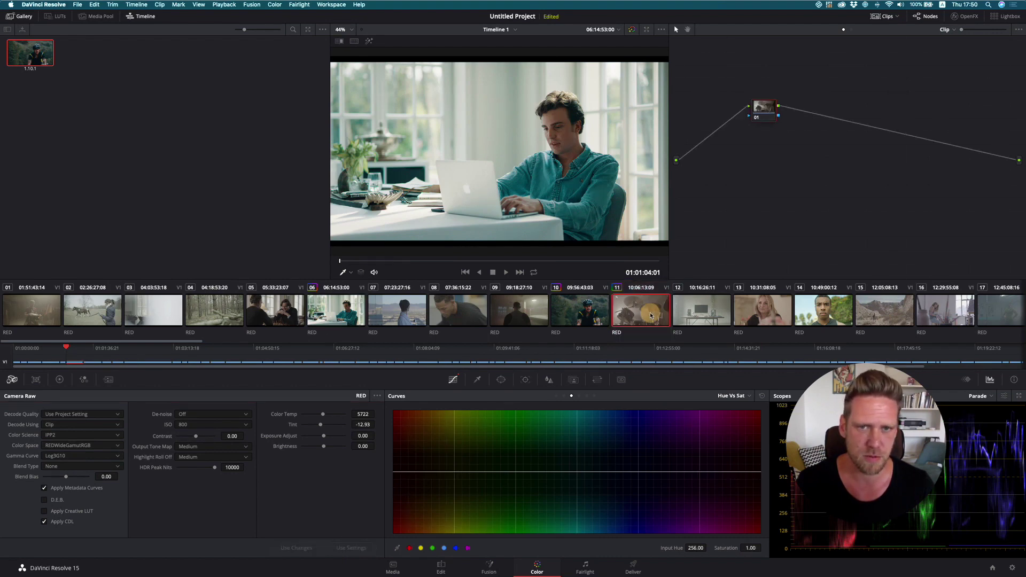
pyautogui.click(402, 261)
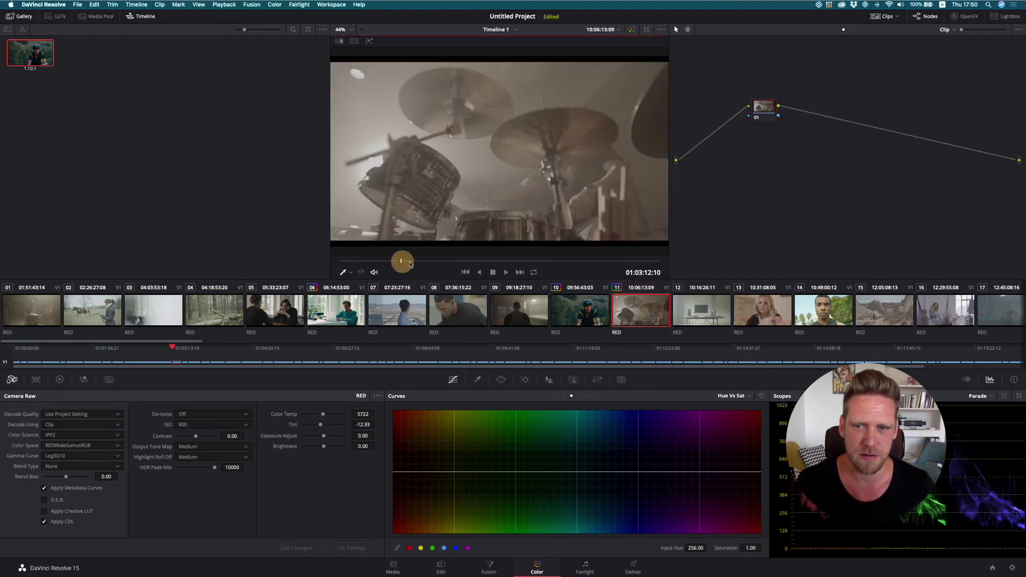
pyautogui.moveTo(410, 264); pyautogui.dragTo(568, 264)
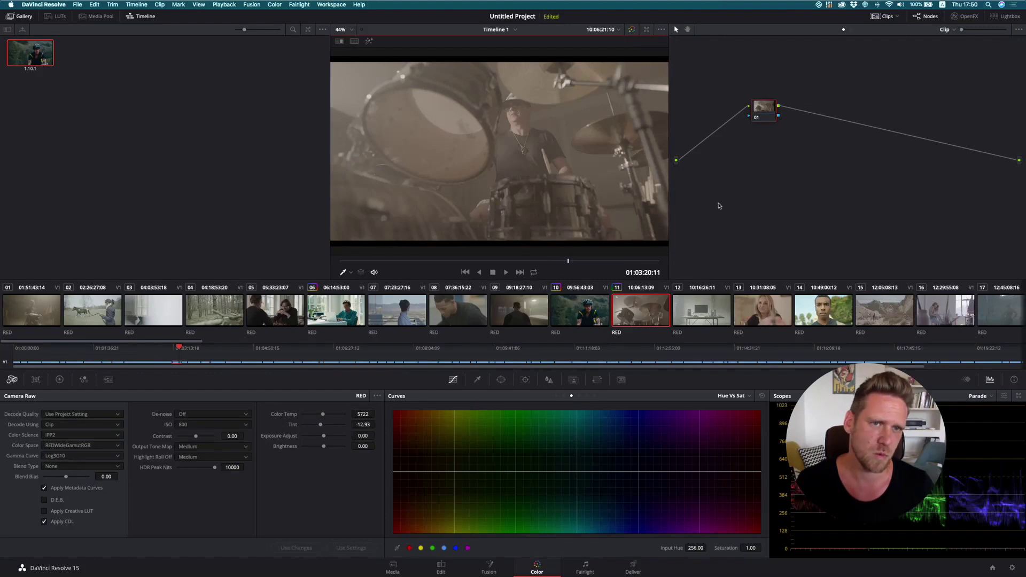
pyautogui.moveTo(766, 113); pyautogui.dragTo(766, 116)
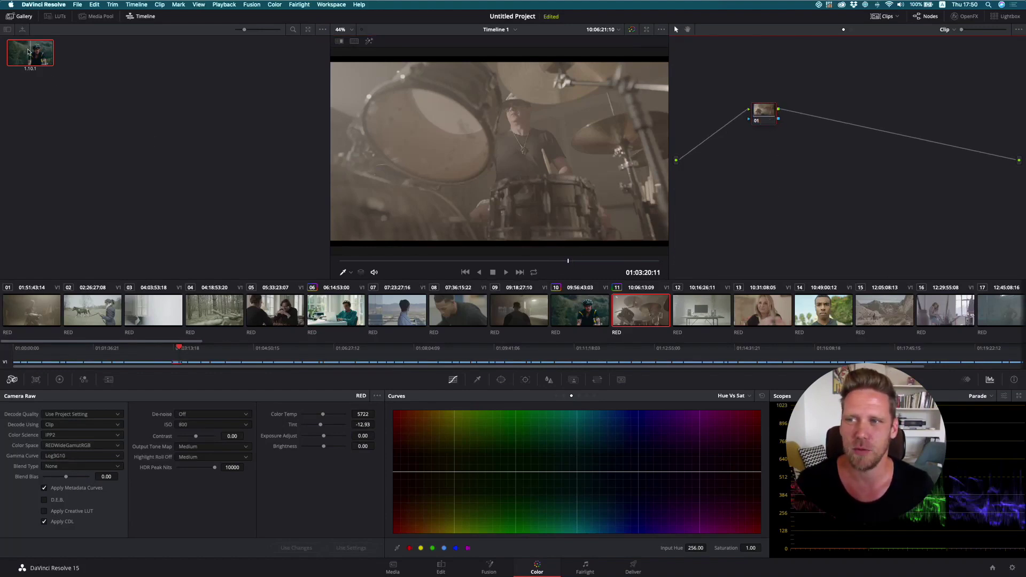
pyautogui.moveTo(28, 53)
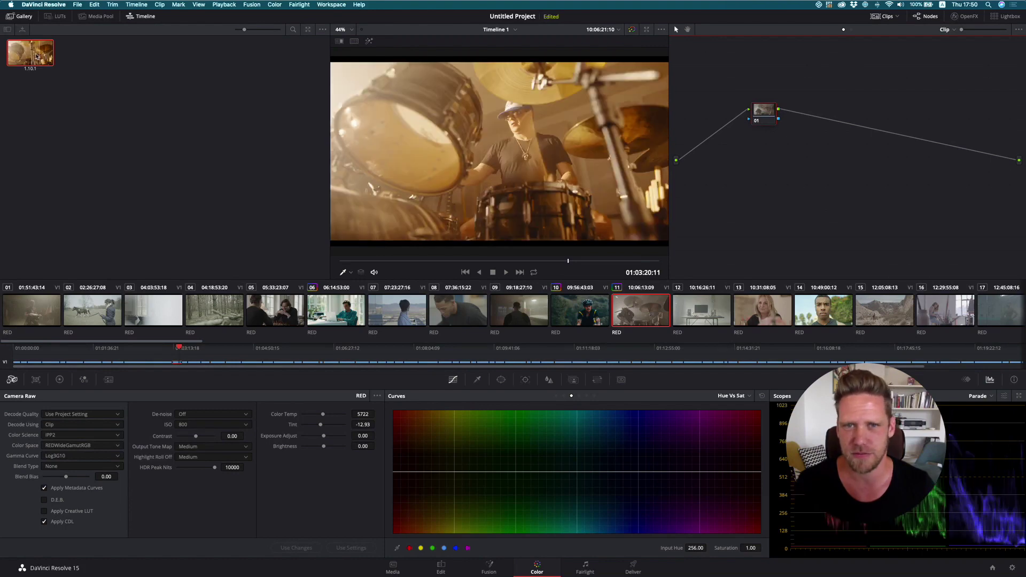
pyautogui.moveTo(35, 60); pyautogui.dragTo(768, 115)
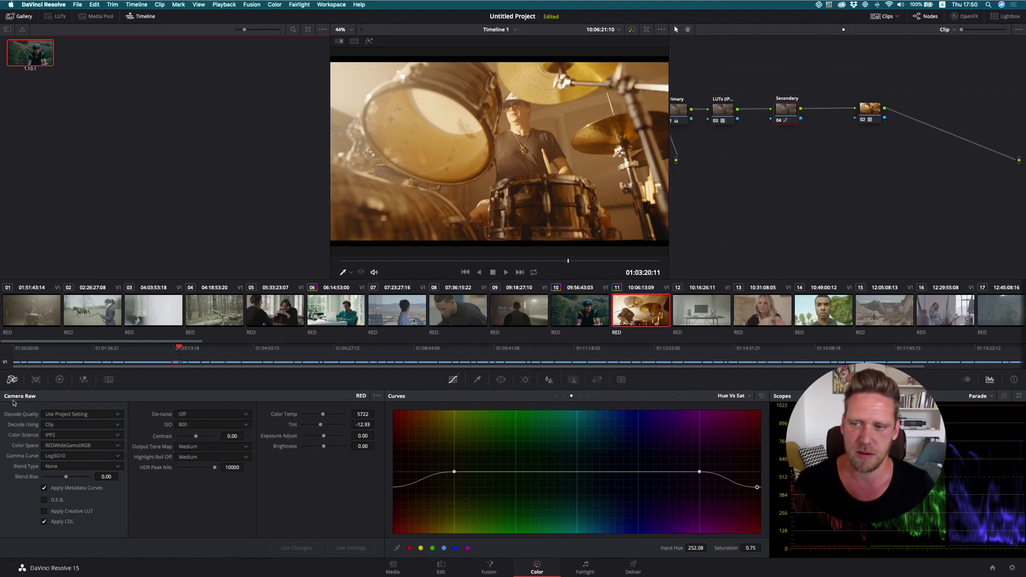
# Set the Camera Raw color temperature of drummer clip 11 to 3800
pyautogui.click(362, 415)
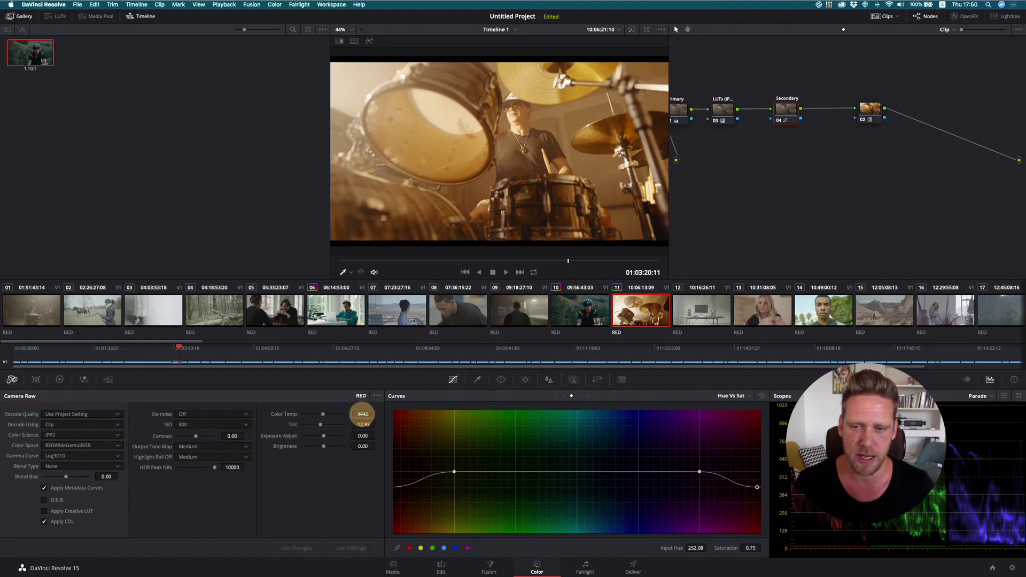
pyautogui.write('3800')
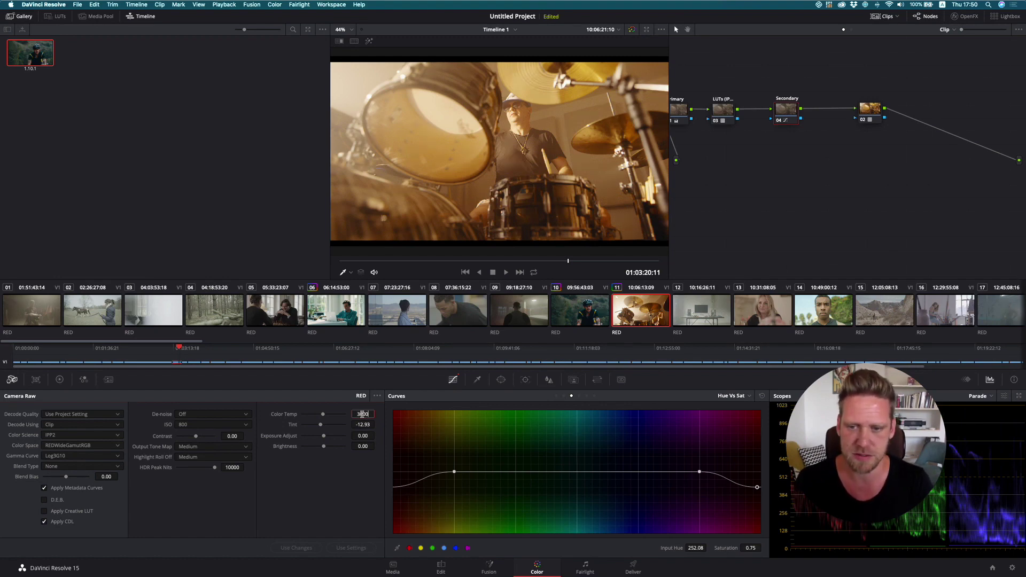
pyautogui.press('Return')
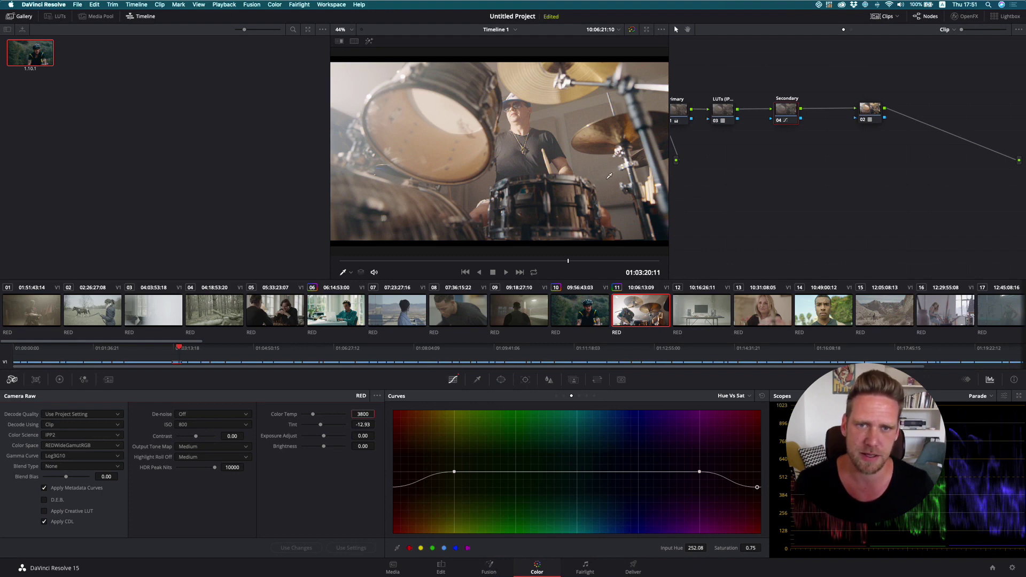
# Rearrange the Secondary, LUTs and Primary nodes of clip 11 so the whole chain fits visibly in the node graph
pyautogui.moveTo(793, 113); pyautogui.dragTo(819, 113)
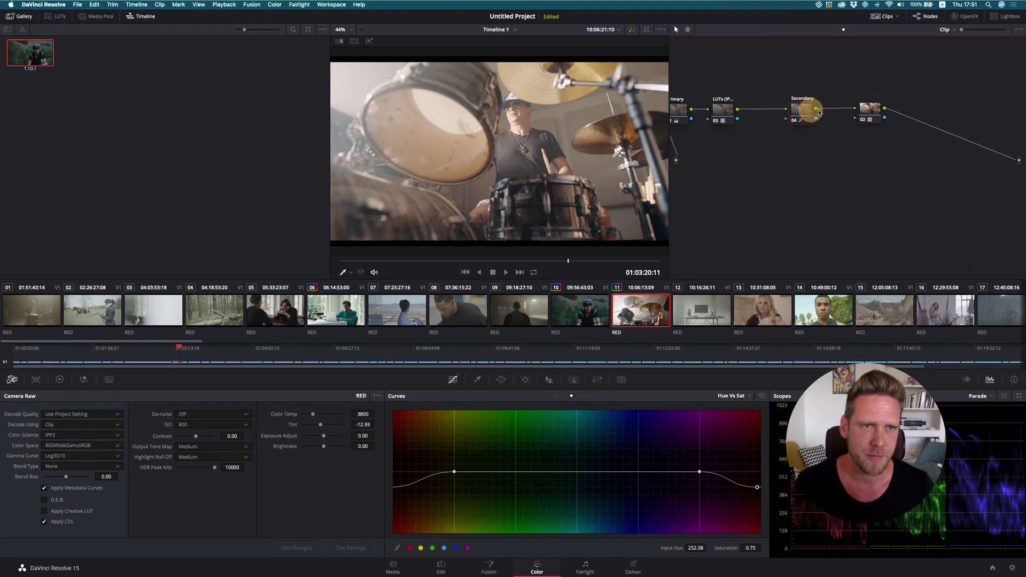
pyautogui.moveTo(725, 111); pyautogui.dragTo(763, 111)
pyautogui.moveTo(686, 114); pyautogui.dragTo(716, 114)
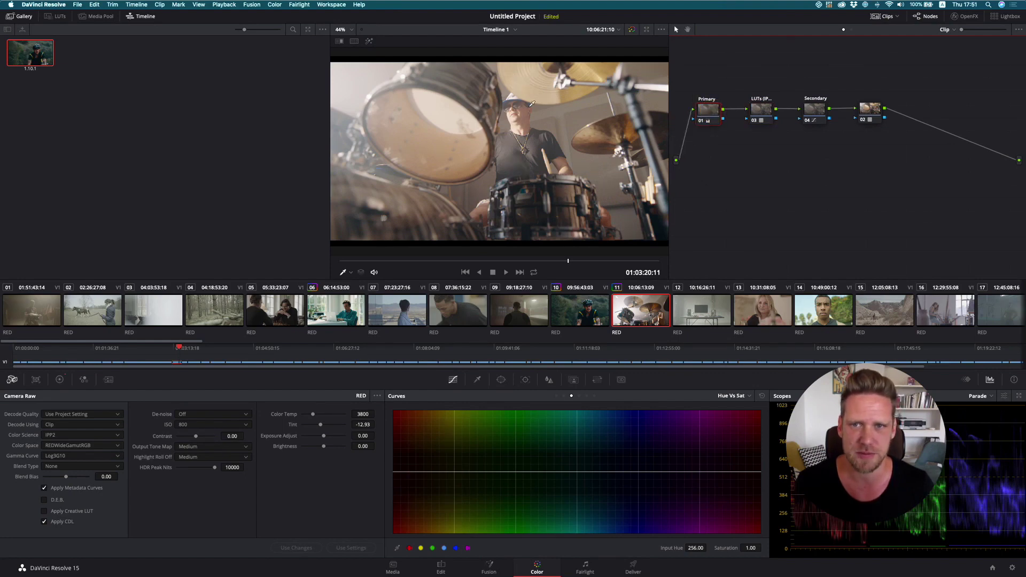
# Reset the Primary node's color wheels, set Gain to 0.93, Lift to -0.01 and Gamma to 0.01, and adjust the saturation
pyautogui.click(59, 379)
pyautogui.click(378, 397)
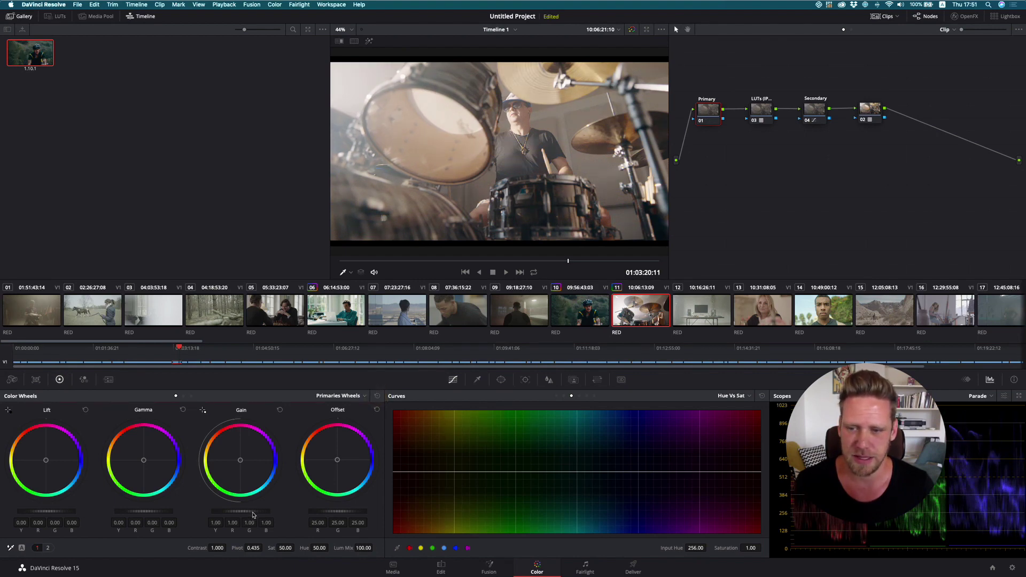
pyautogui.moveTo(254, 514); pyautogui.dragTo(223, 510)
pyautogui.moveTo(48, 514); pyautogui.dragTo(45, 511)
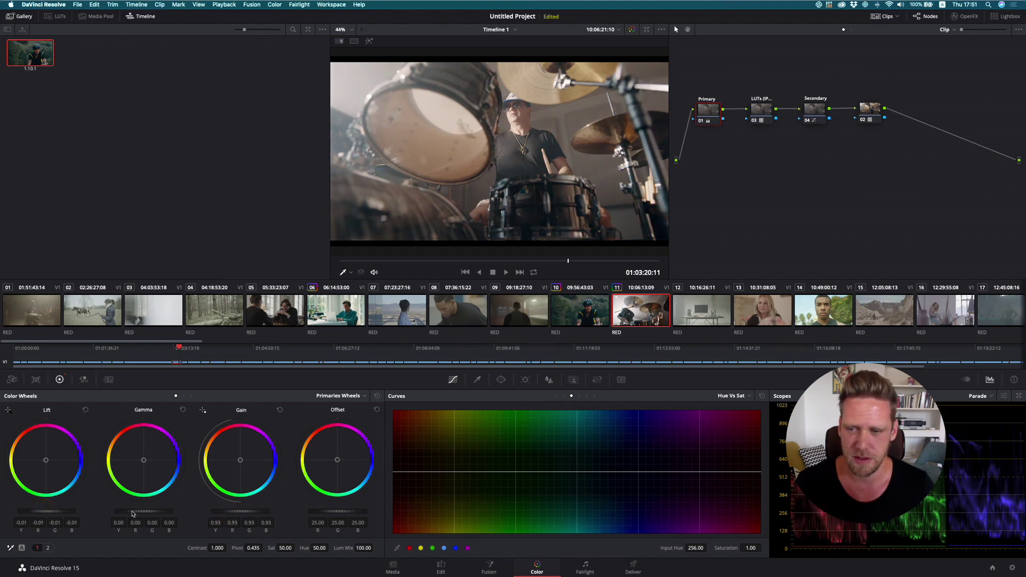
pyautogui.moveTo(128, 512); pyautogui.dragTo(142, 512)
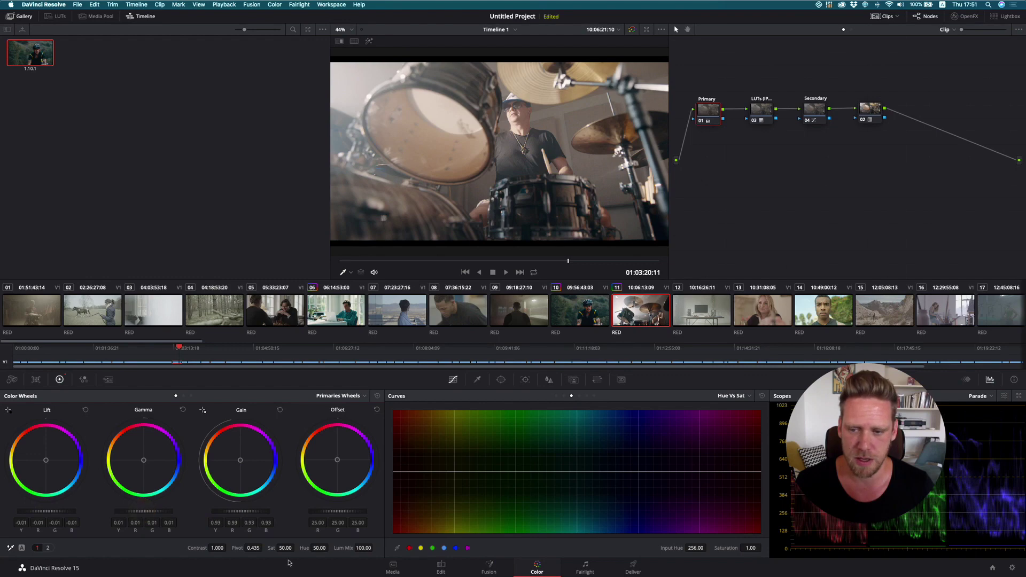
pyautogui.moveTo(285, 548); pyautogui.dragTo(284, 548)
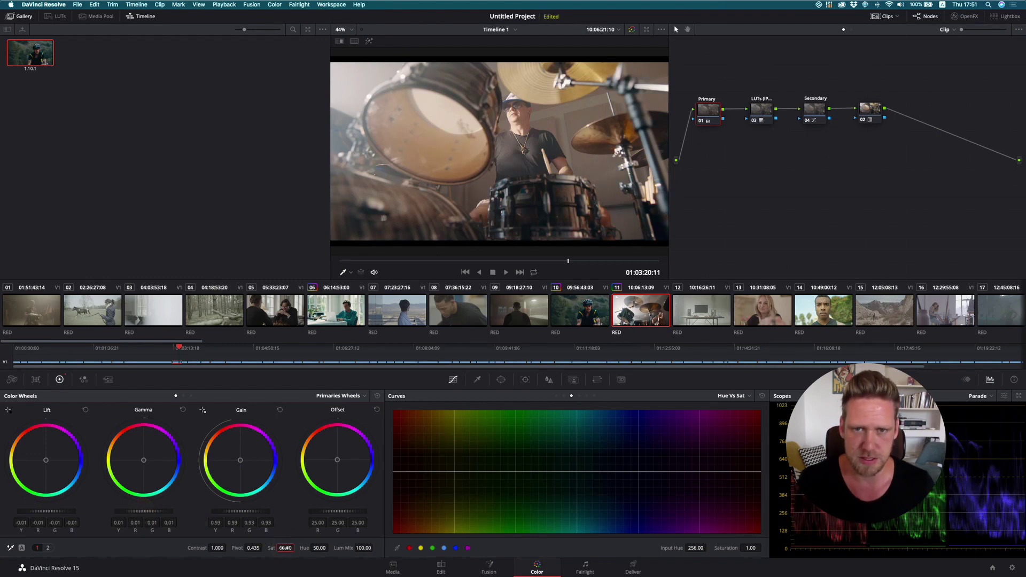